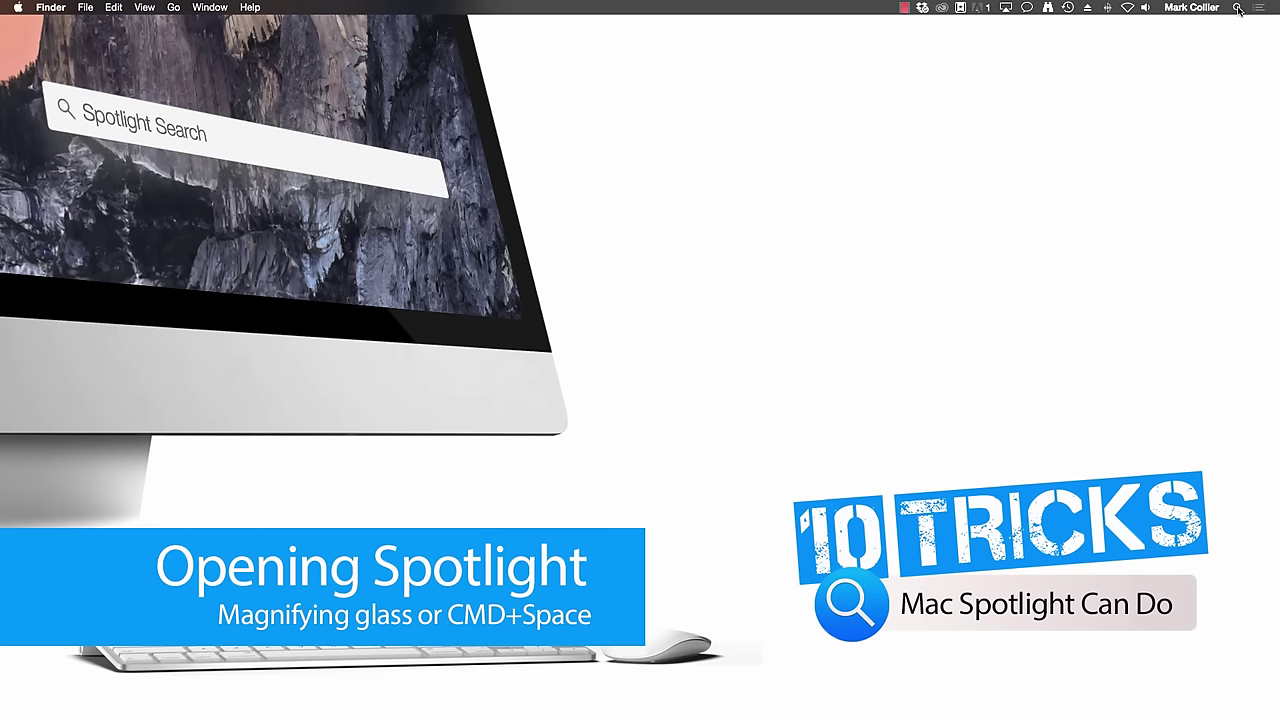
# - Open Spotlight from the menu-bar magnifier, close it, then reopen it with Cmd+Space
pyautogui.click(1238, 8)
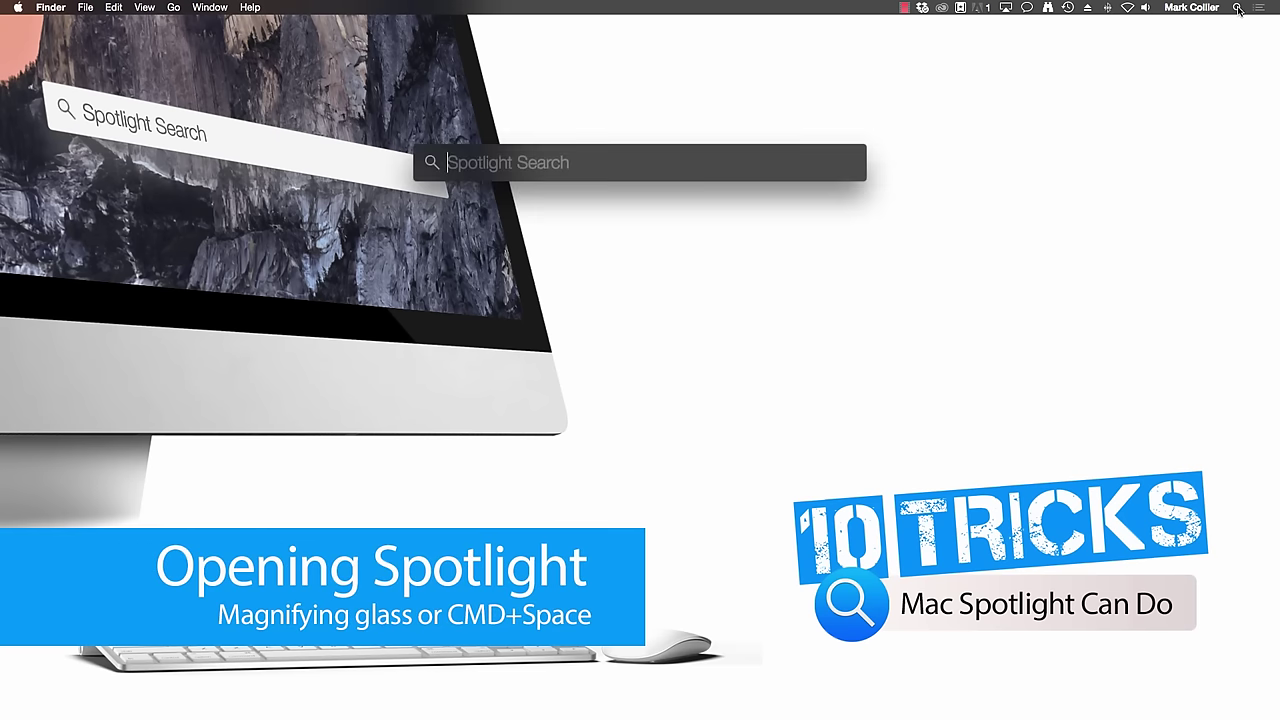
pyautogui.click(1152, 110)
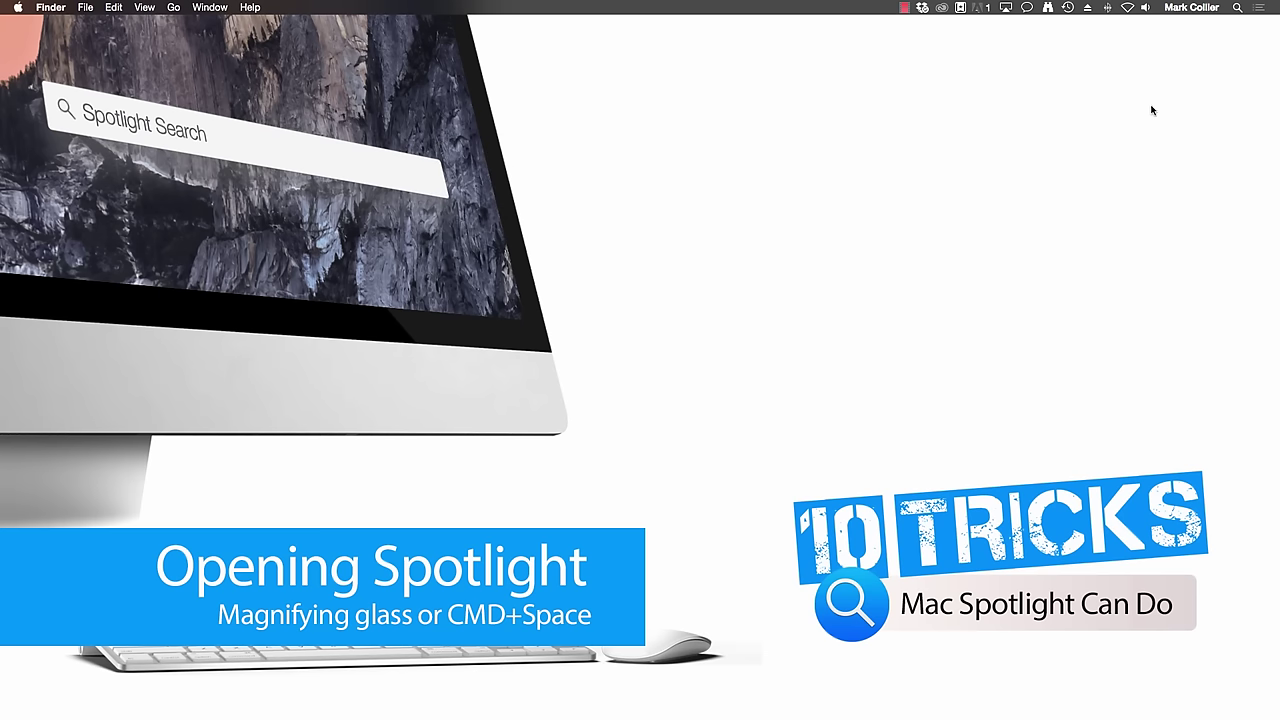
pyautogui.press('super+space')
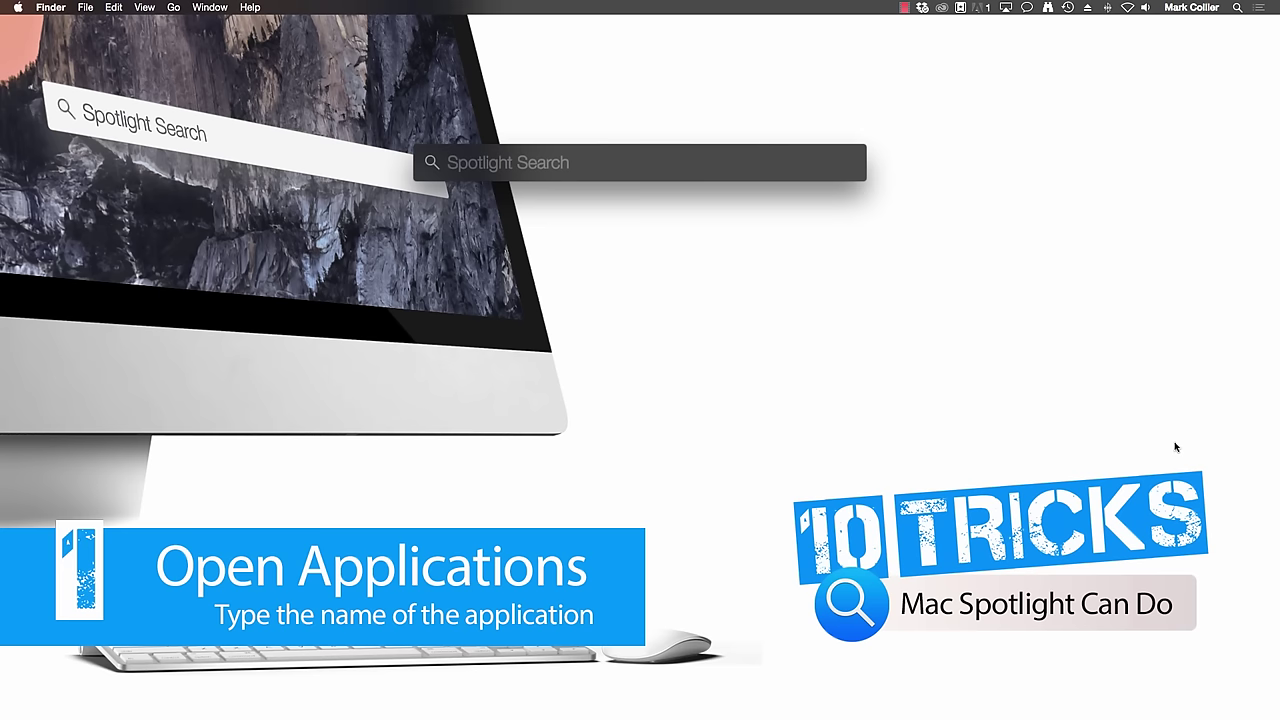
pyautogui.write('gar')
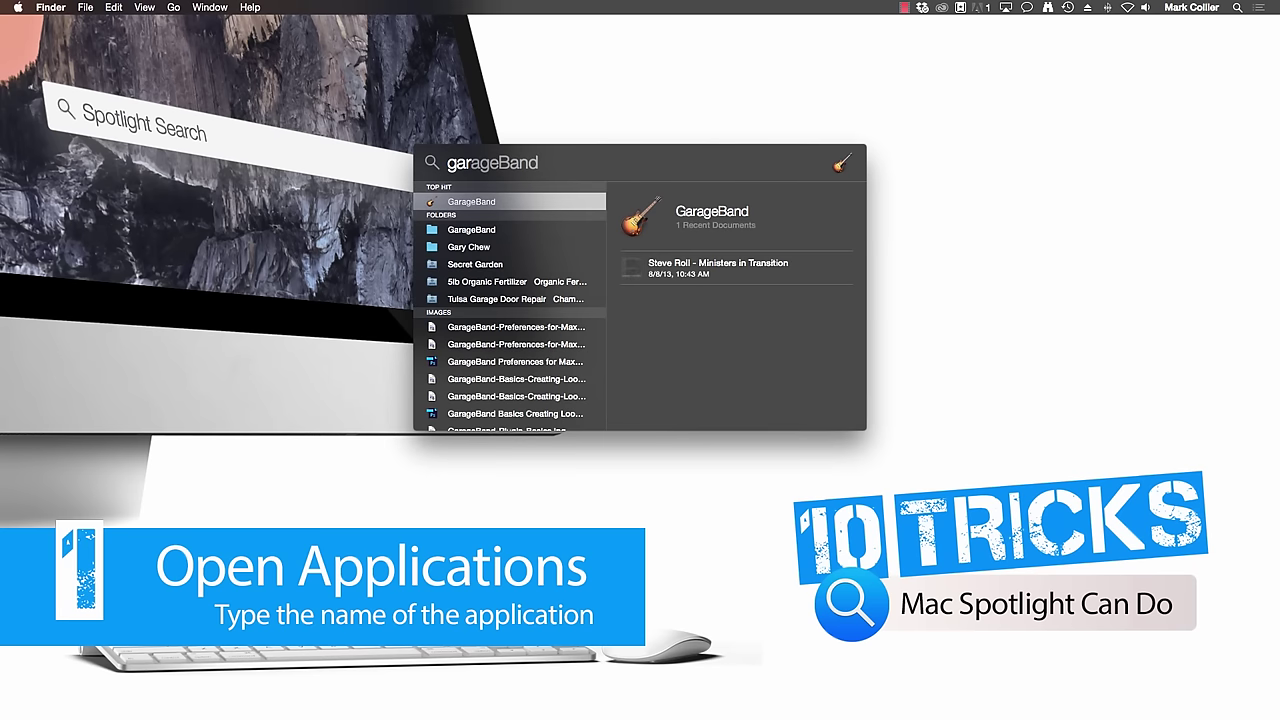
pyautogui.press('BackSpace')
pyautogui.press('BackSpace')
pyautogui.press('BackSpace')
pyautogui.write('photo')
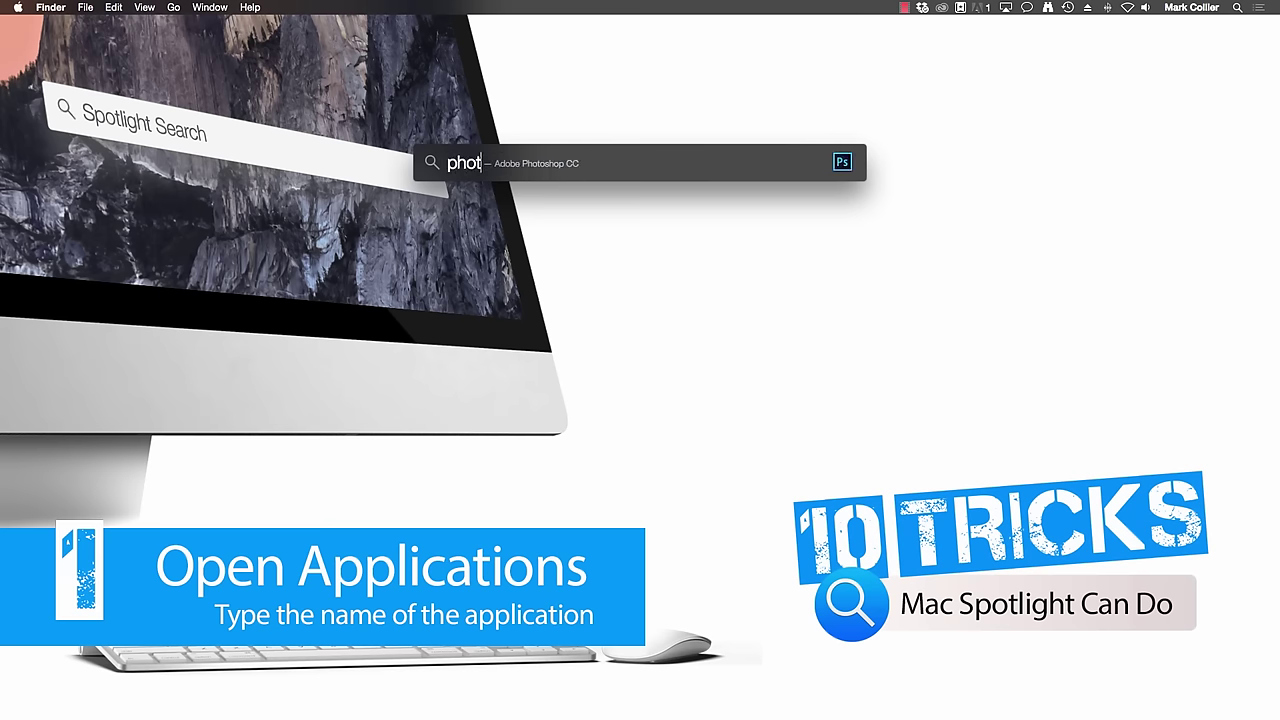
pyautogui.press('BackSpace')
pyautogui.press('BackSpace')
pyautogui.press('BackSpace')
pyautogui.press('BackSpace')
pyautogui.press('BackSpace')
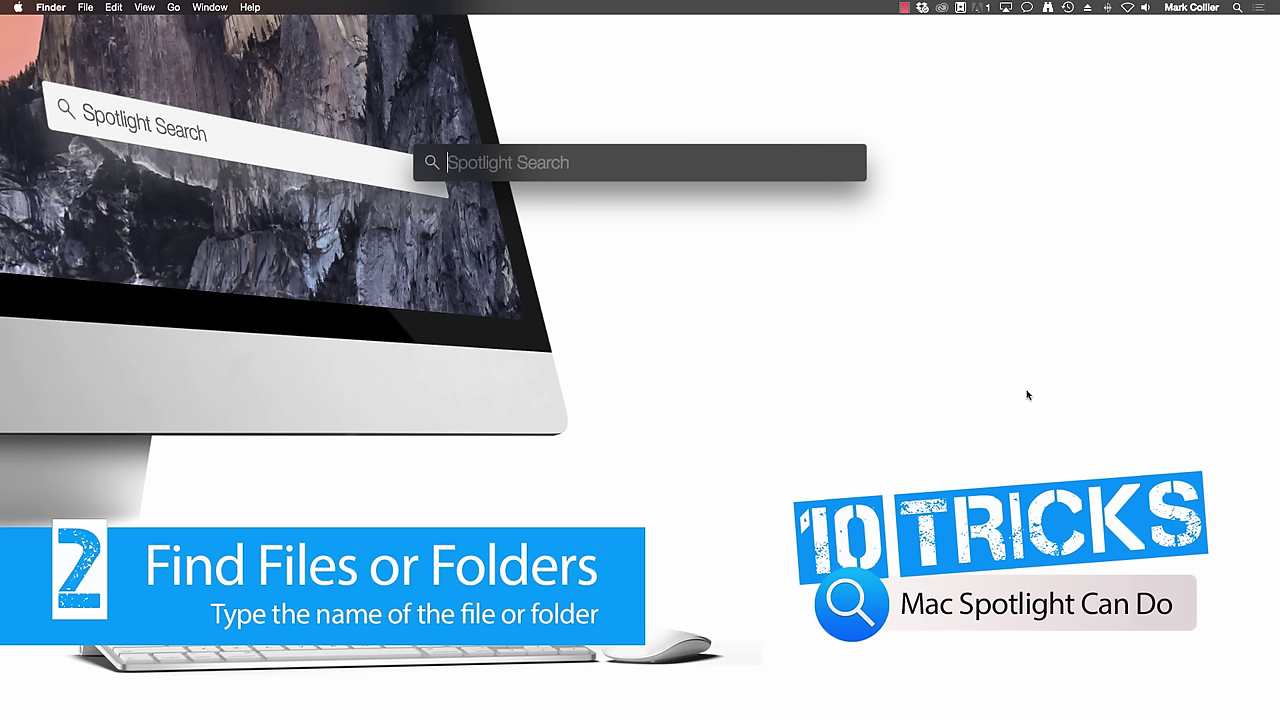
pyautogui.write('spartan')
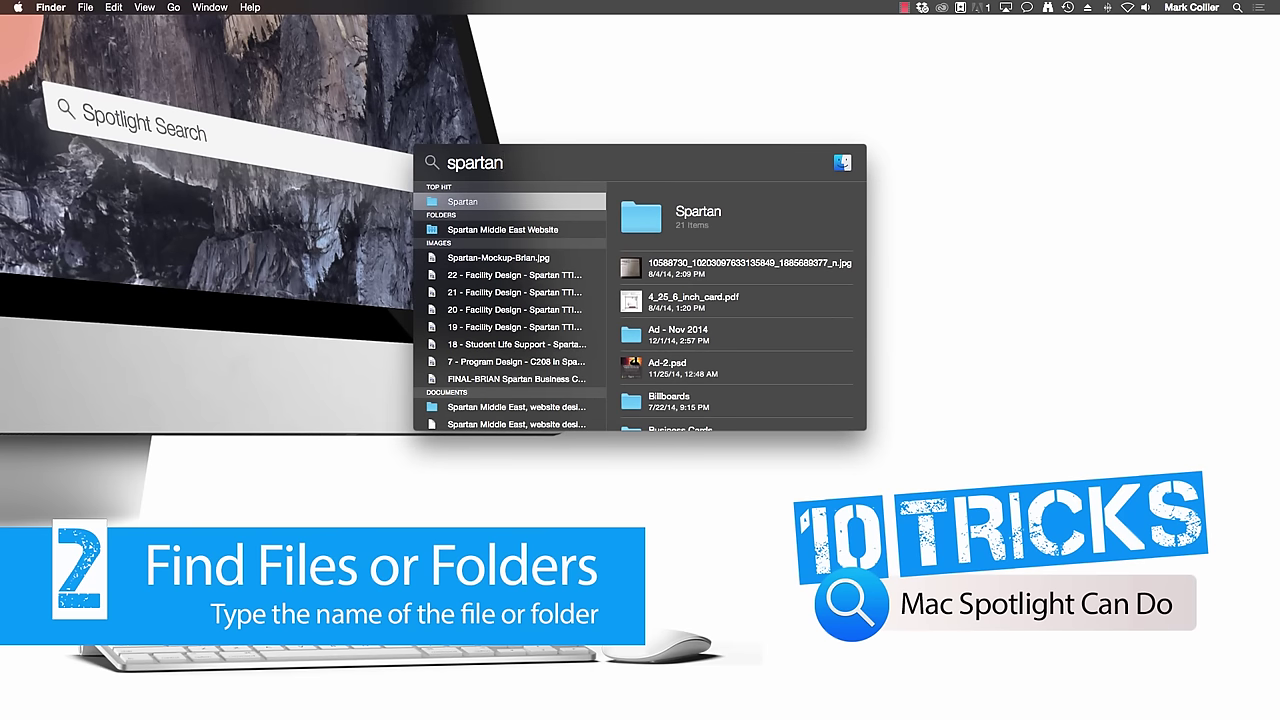
pyautogui.press('Left')
pyautogui.press('BackSpace')
pyautogui.press('BackSpace')
pyautogui.press('BackSpace')
pyautogui.press('BackSpace')
pyautogui.press('BackSpace')
pyautogui.press('BackSpace')
pyautogui.press('BackSpace')
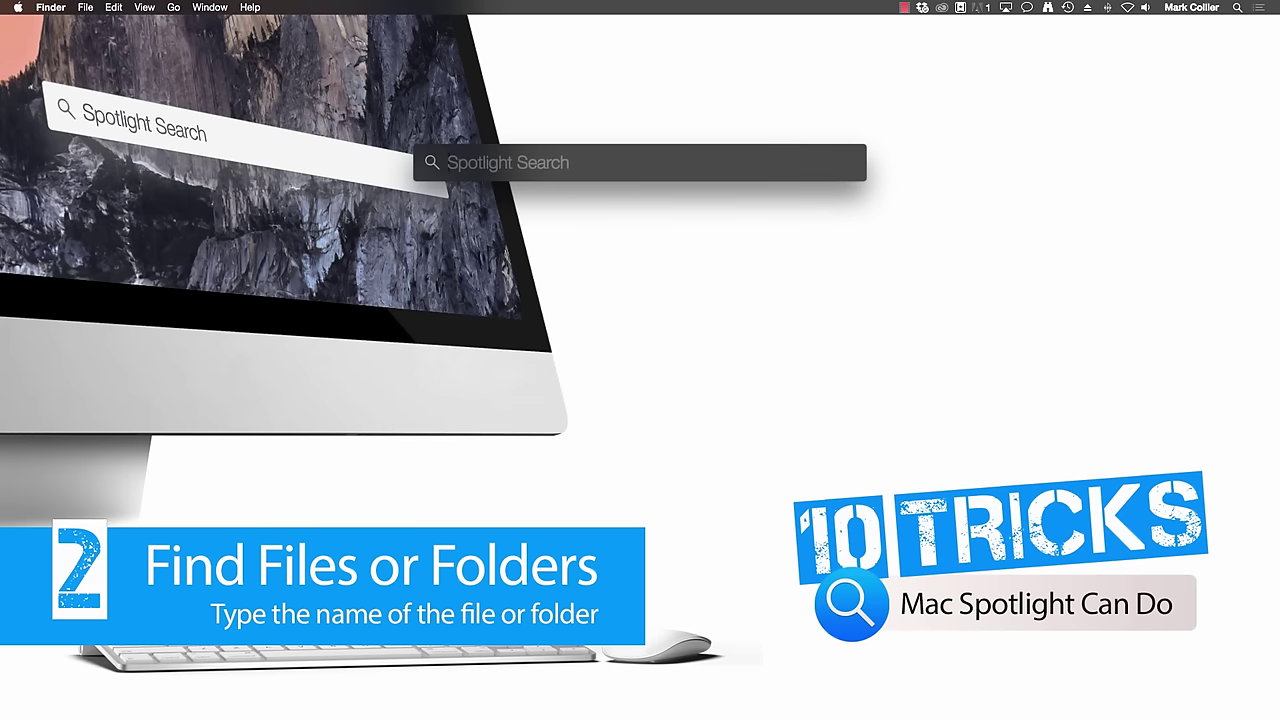
pyautogui.write('10 trick')
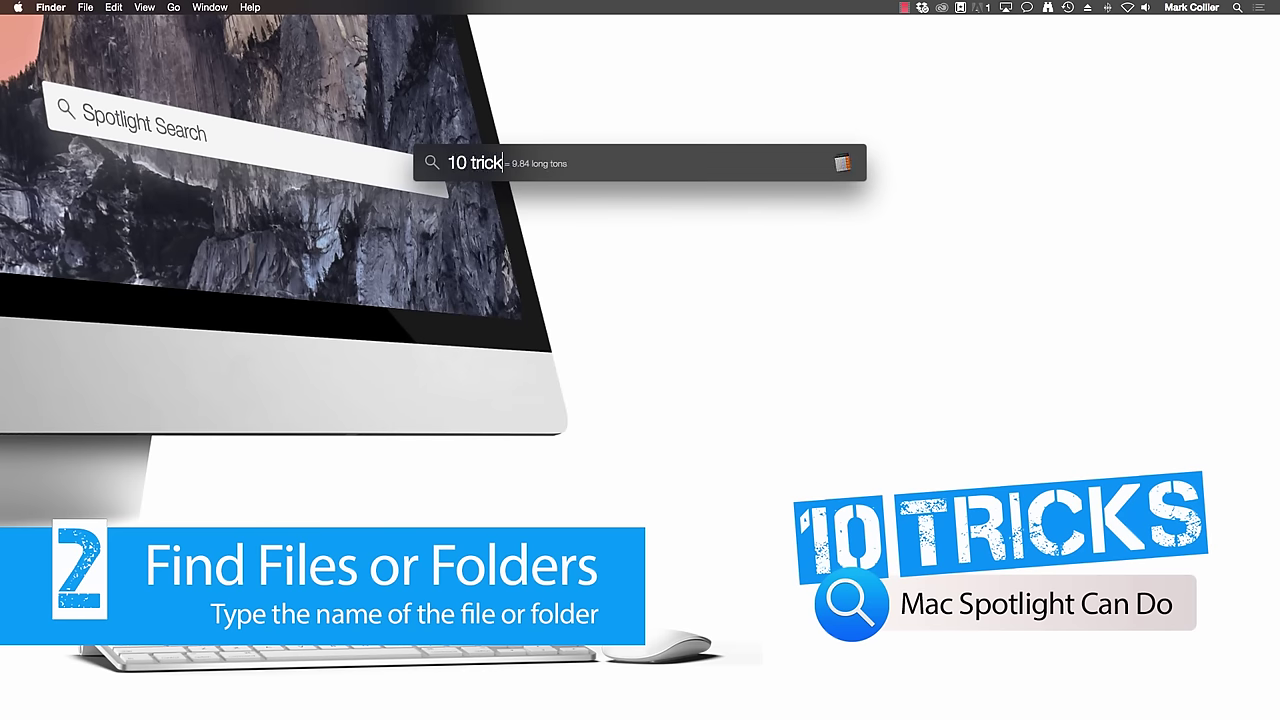
pyautogui.write('s ma')
pyautogui.write('c')
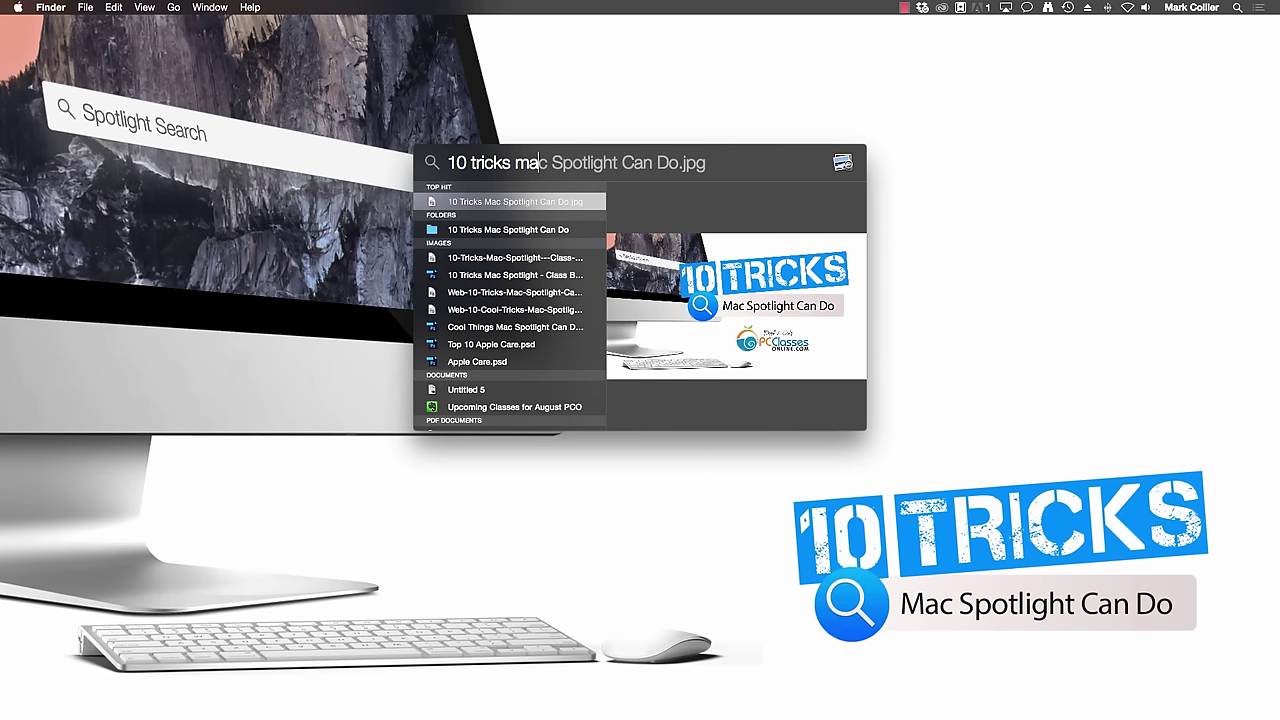
pyautogui.press('Escape')
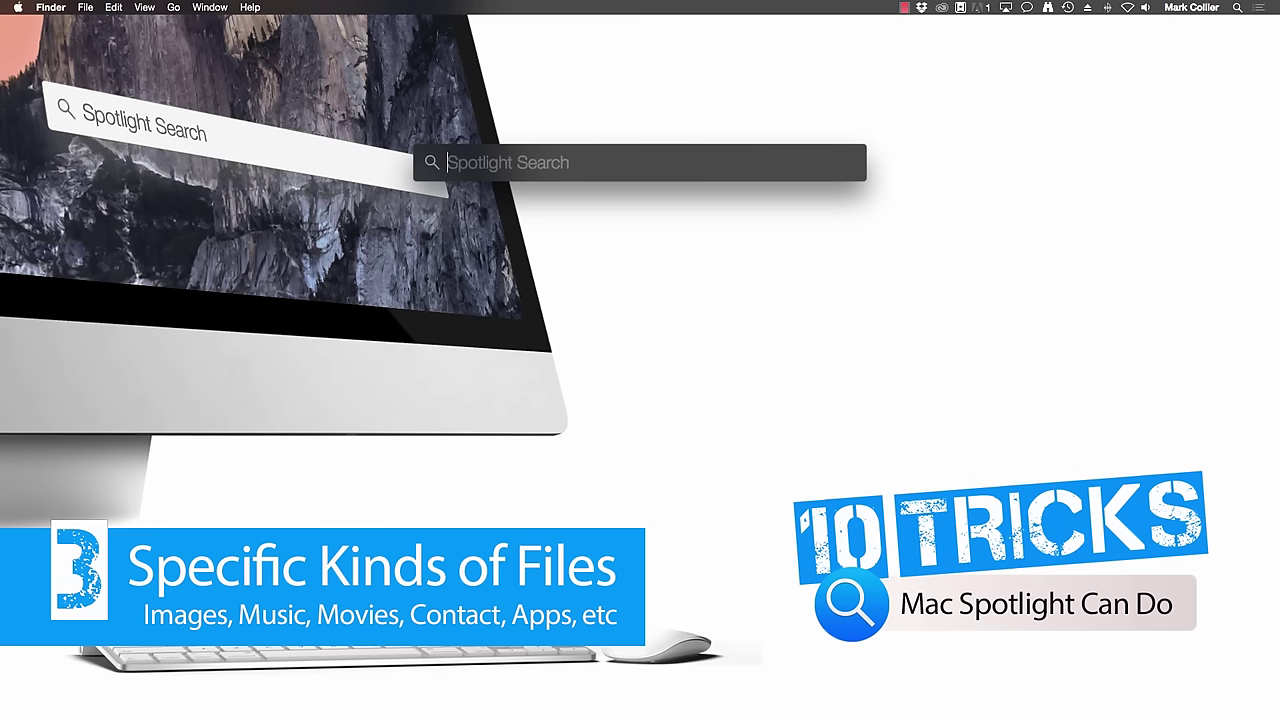
pyautogui.write('kind')
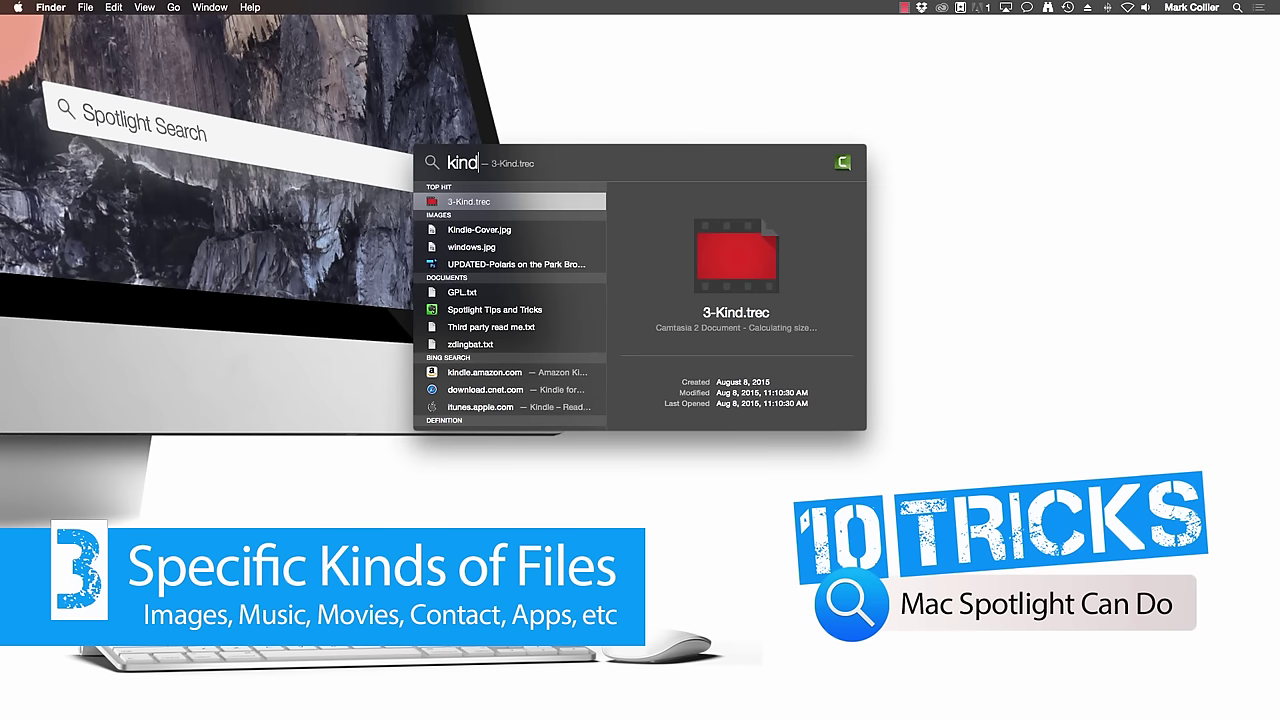
pyautogui.write(':image')
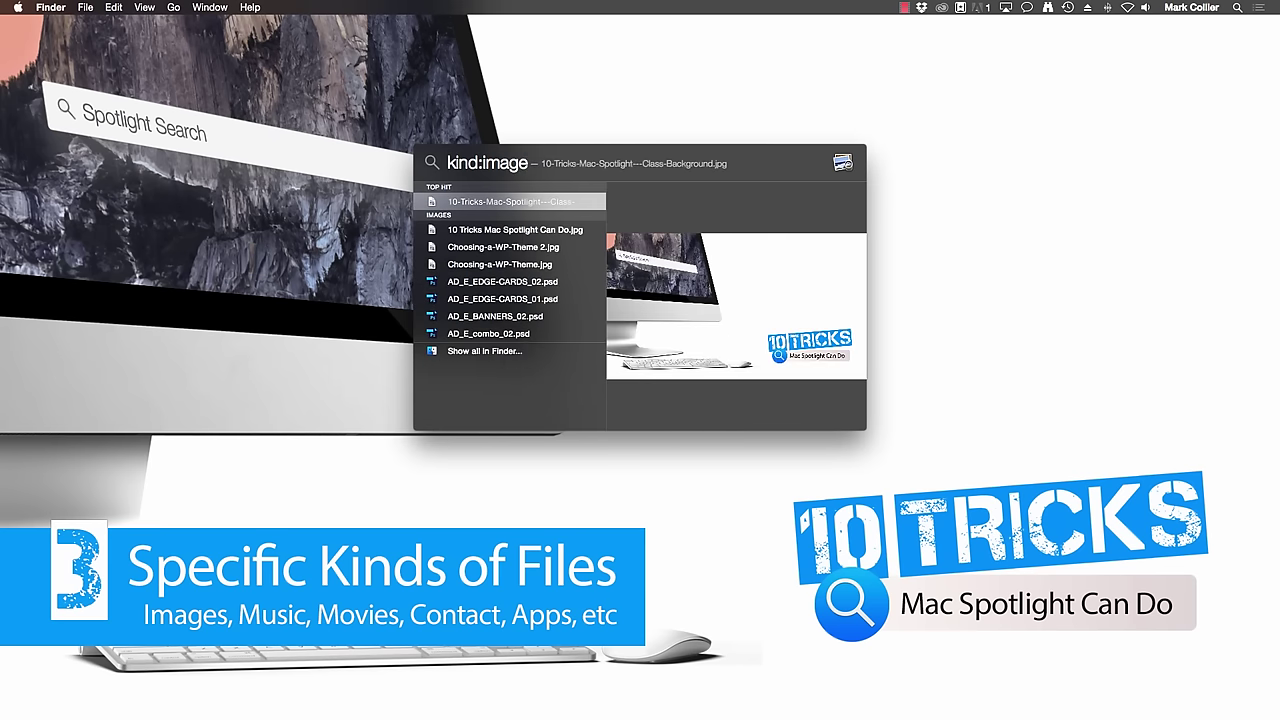
pyautogui.write(' ella')
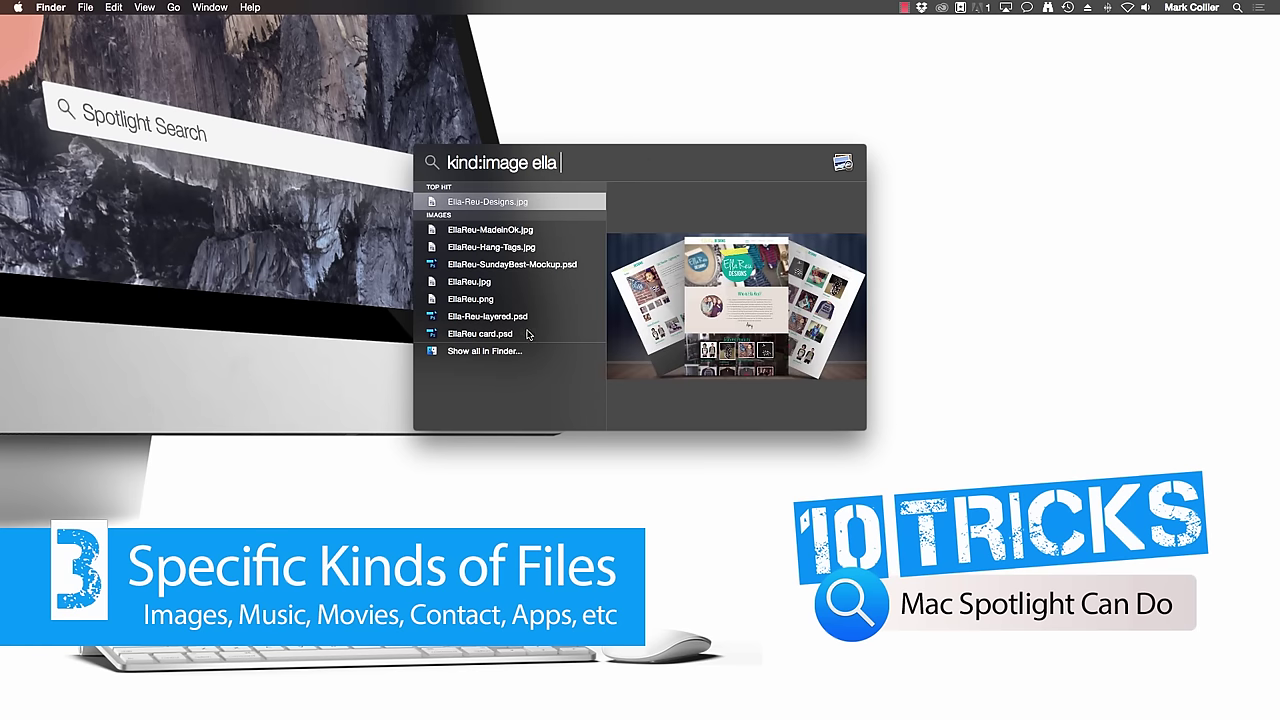
pyautogui.click(478, 300)
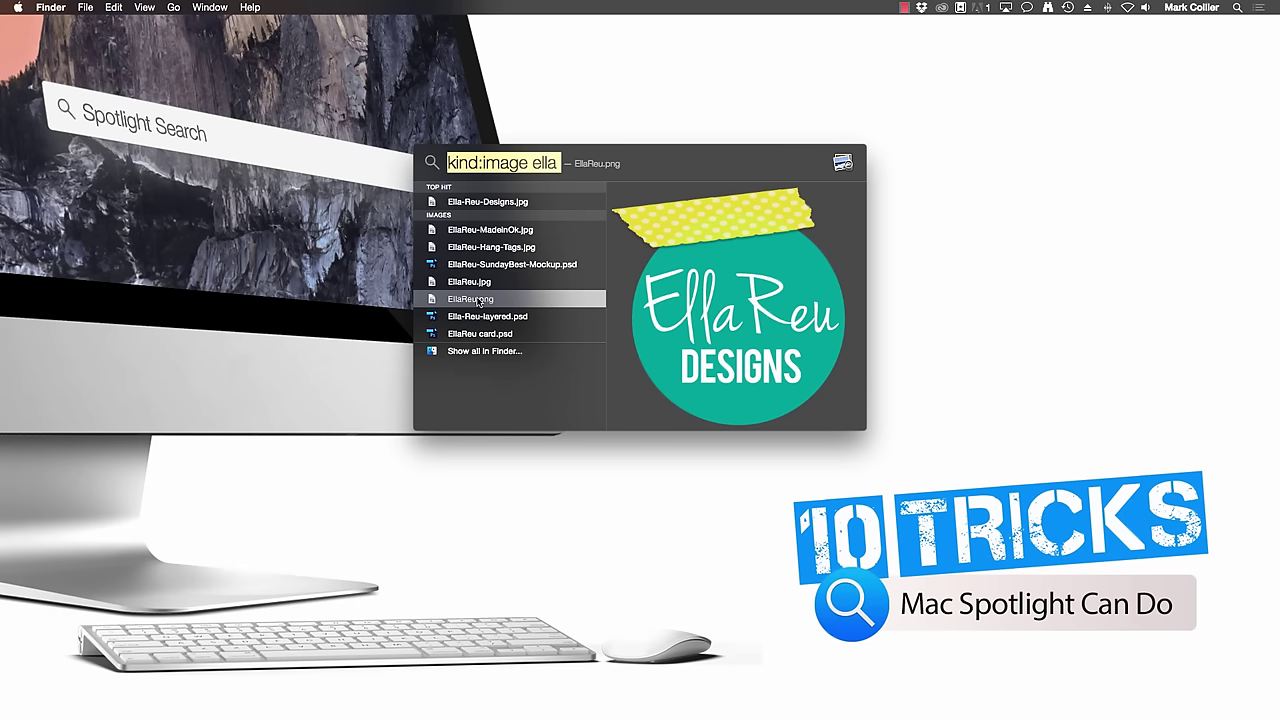
pyautogui.press('BackSpace')
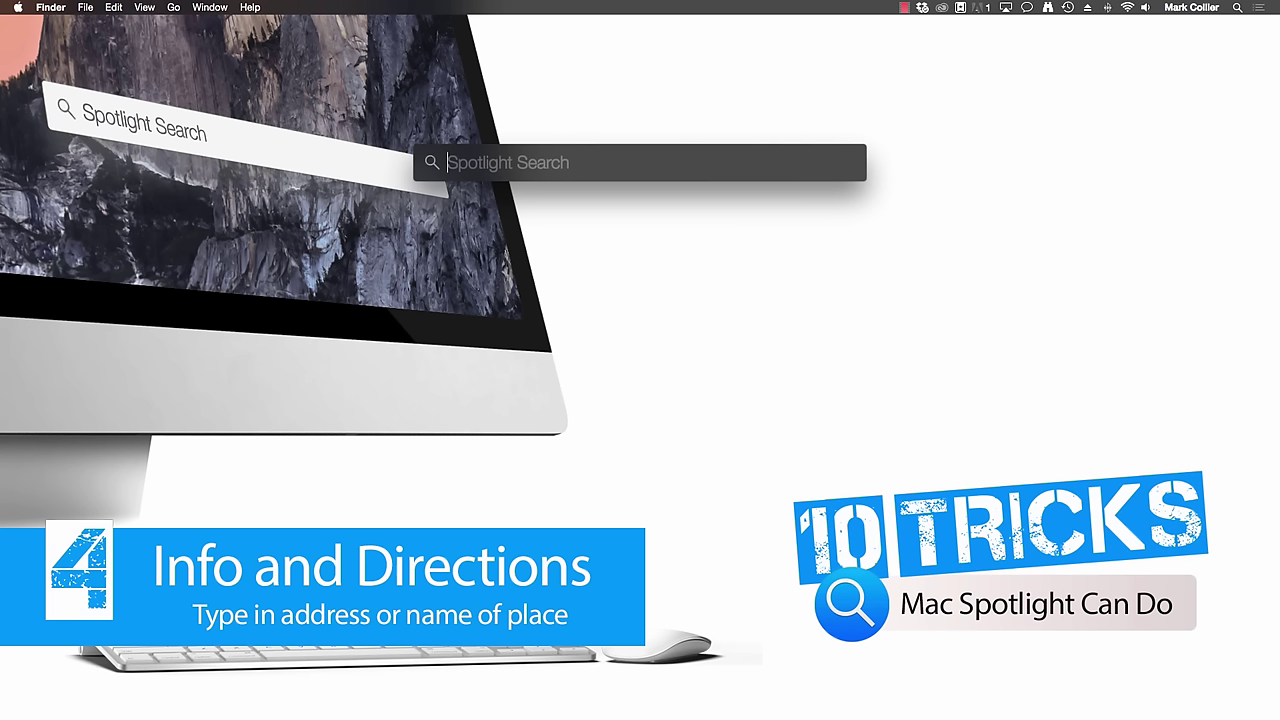
# - Search 'Brady Theater' and scroll its Maps preview to read the address, phone and hours
pyautogui.write('Brady Theater')
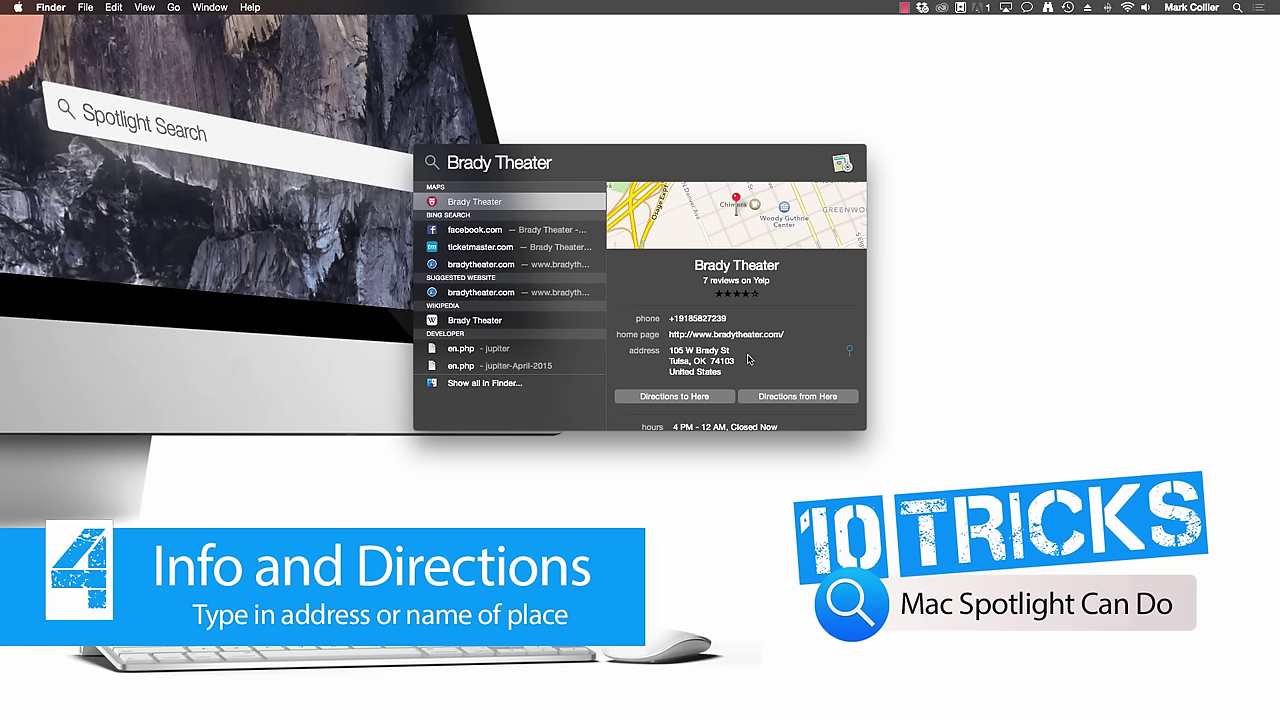
pyautogui.scroll(-3, 748, 370)
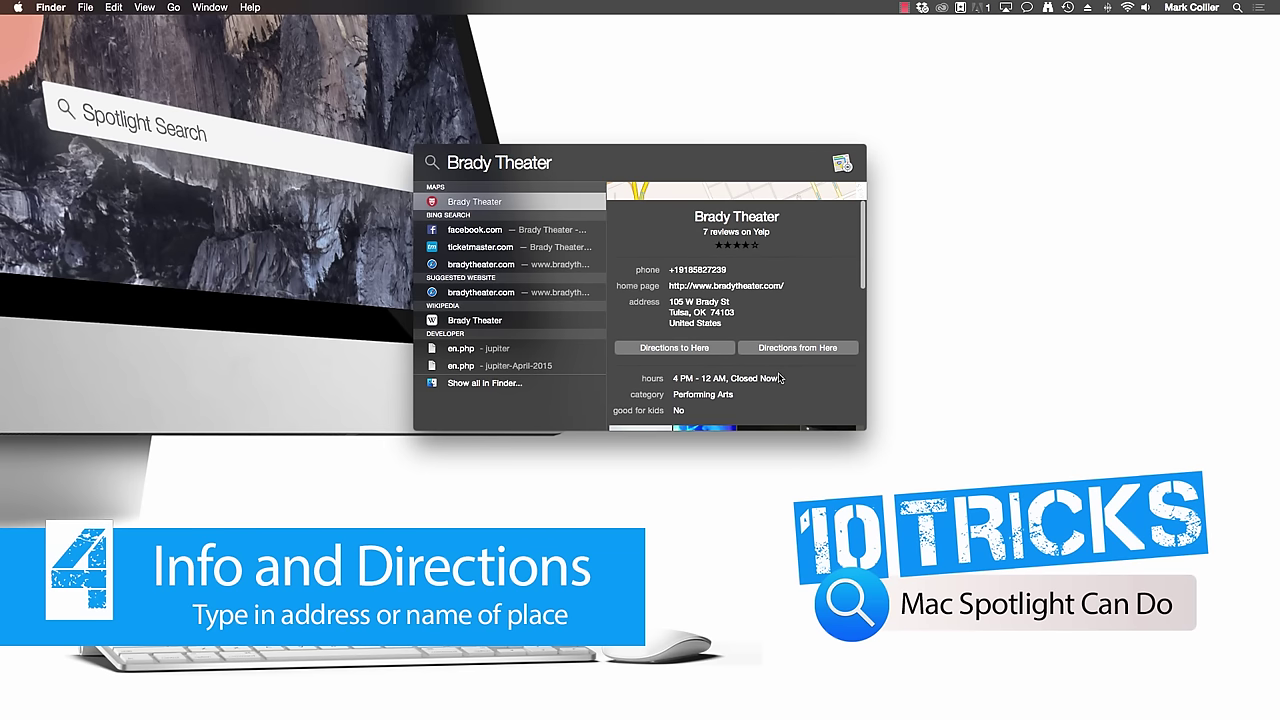
pyautogui.scroll(-1, 780, 378)
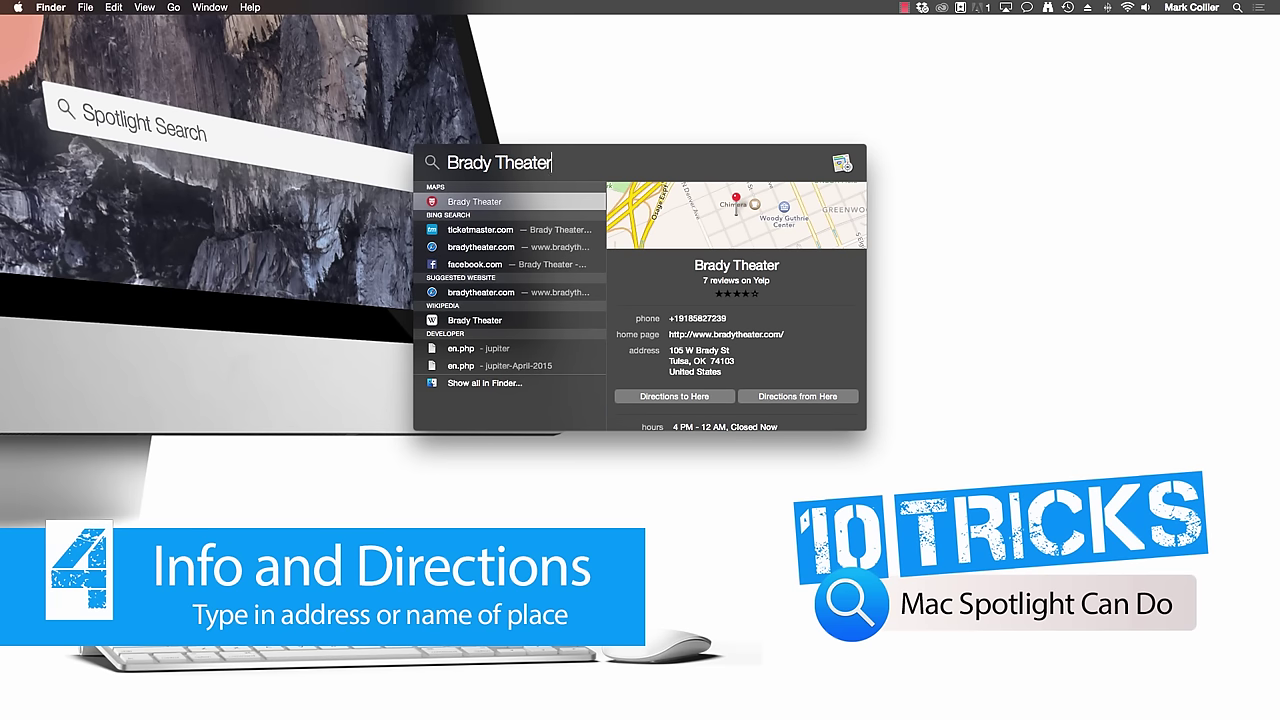
# - Replace the query with 'Apple Store', view the Woodland Hills store's map details, then clear it
pyautogui.press('super+a')
pyautogui.write('Apple Store')
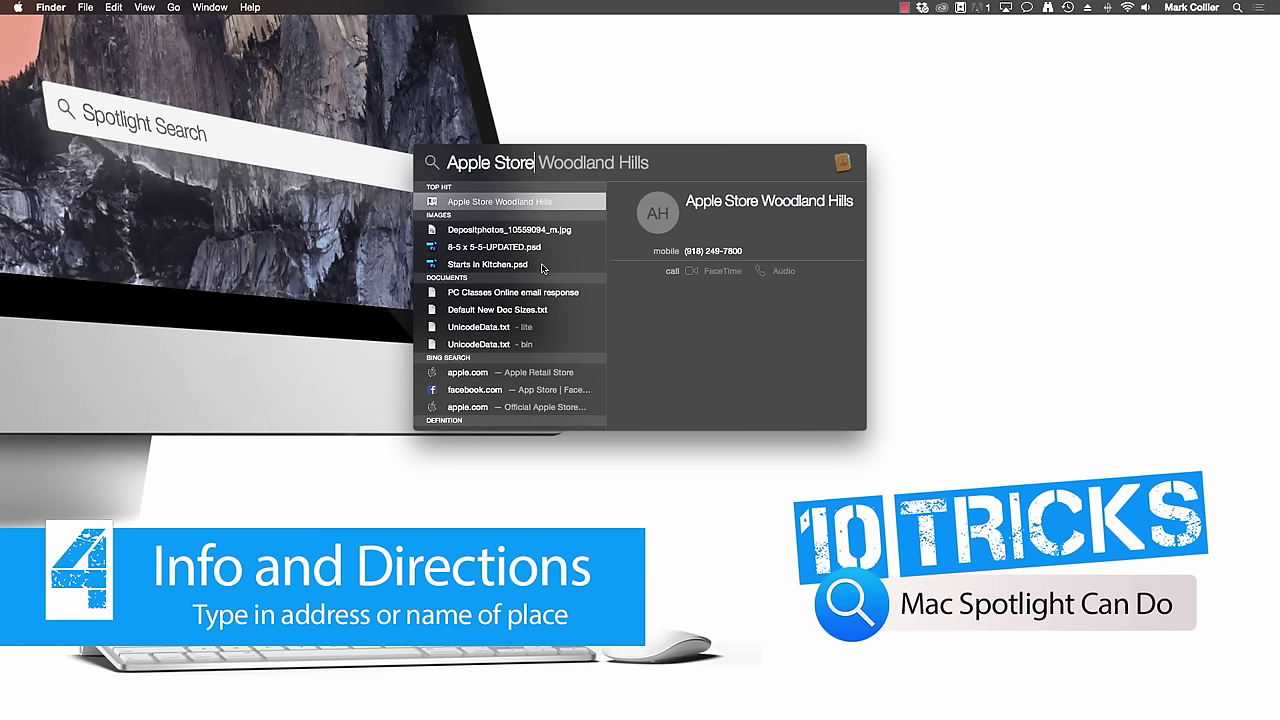
pyautogui.scroll(-3, 534, 348)
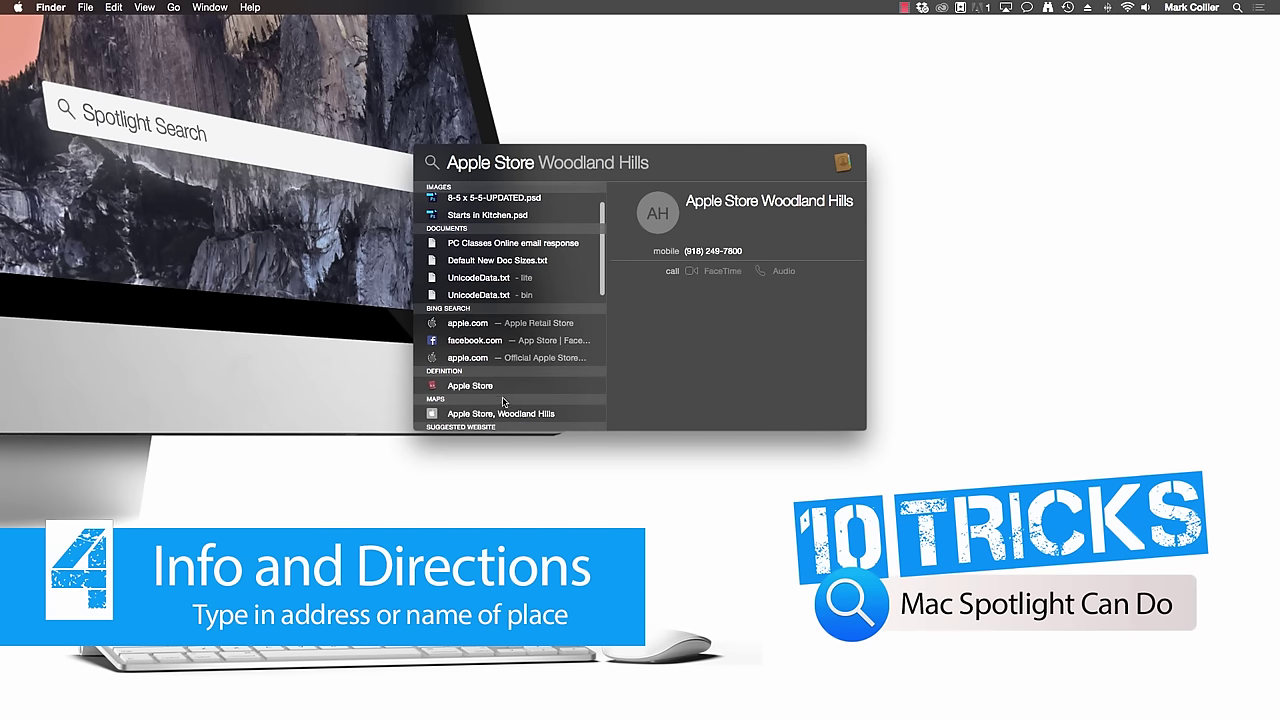
pyautogui.click(494, 414)
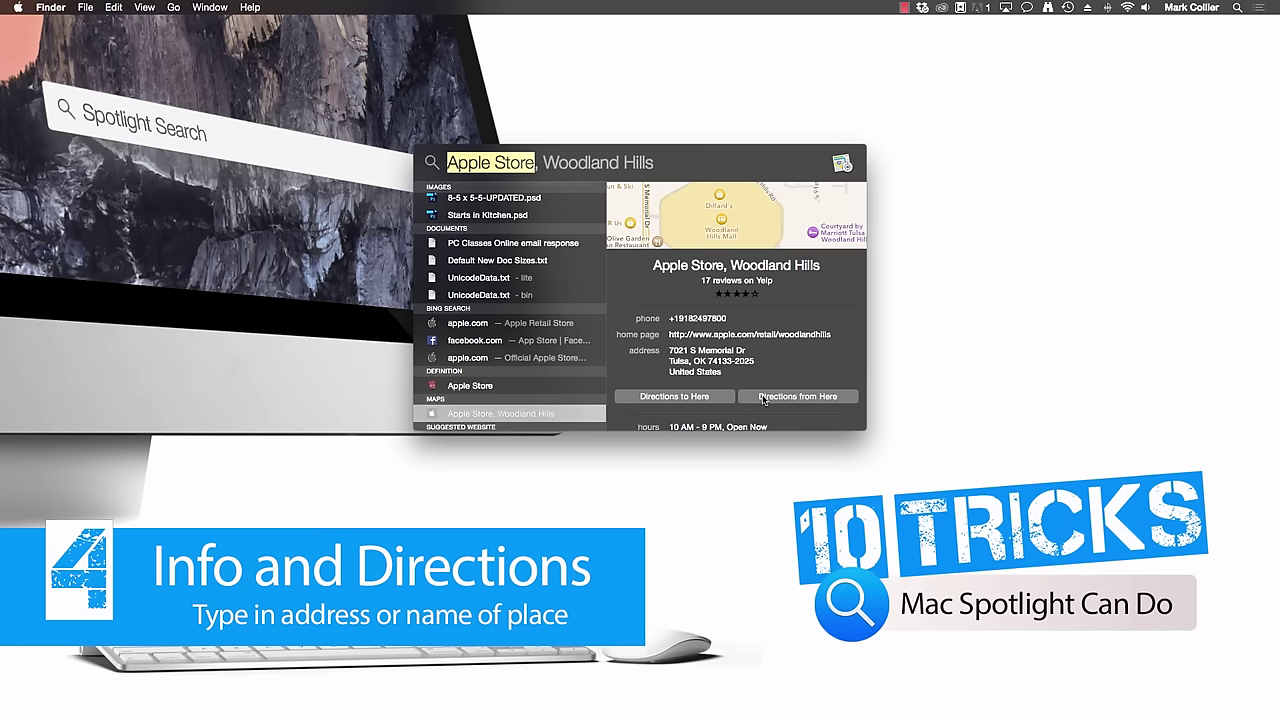
pyautogui.scroll(-2, 770, 400)
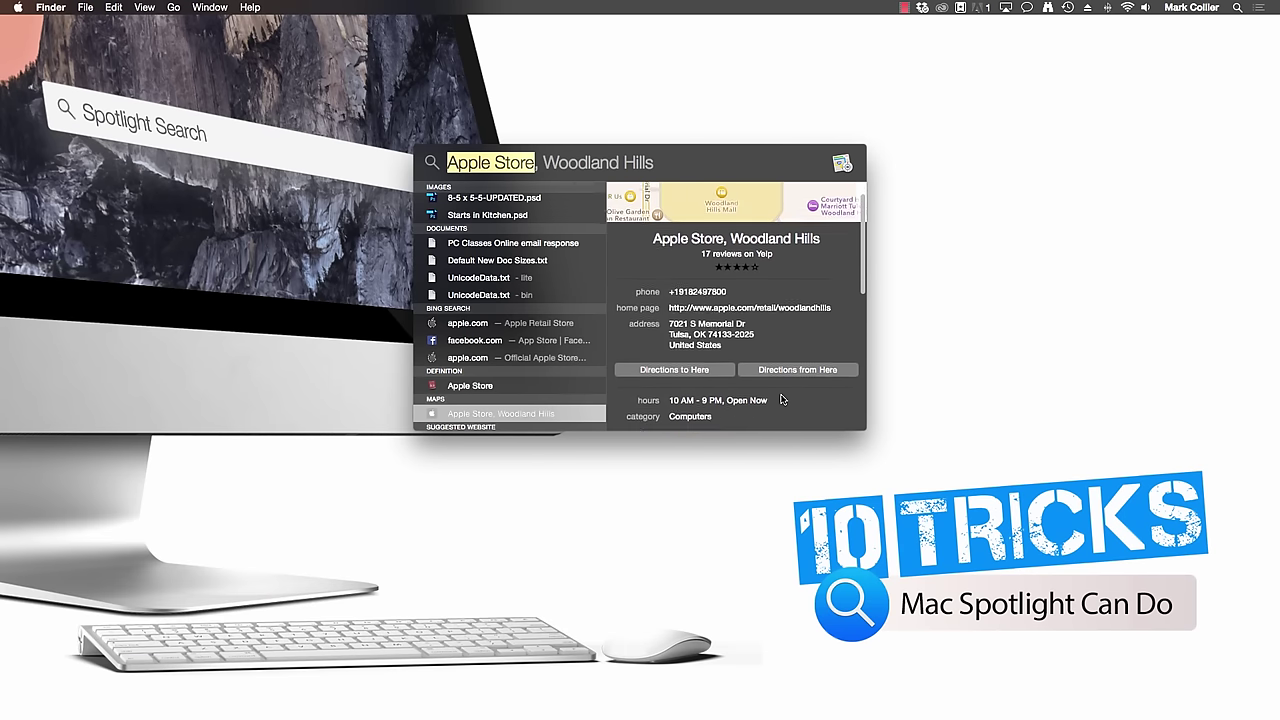
pyautogui.press('Escape')
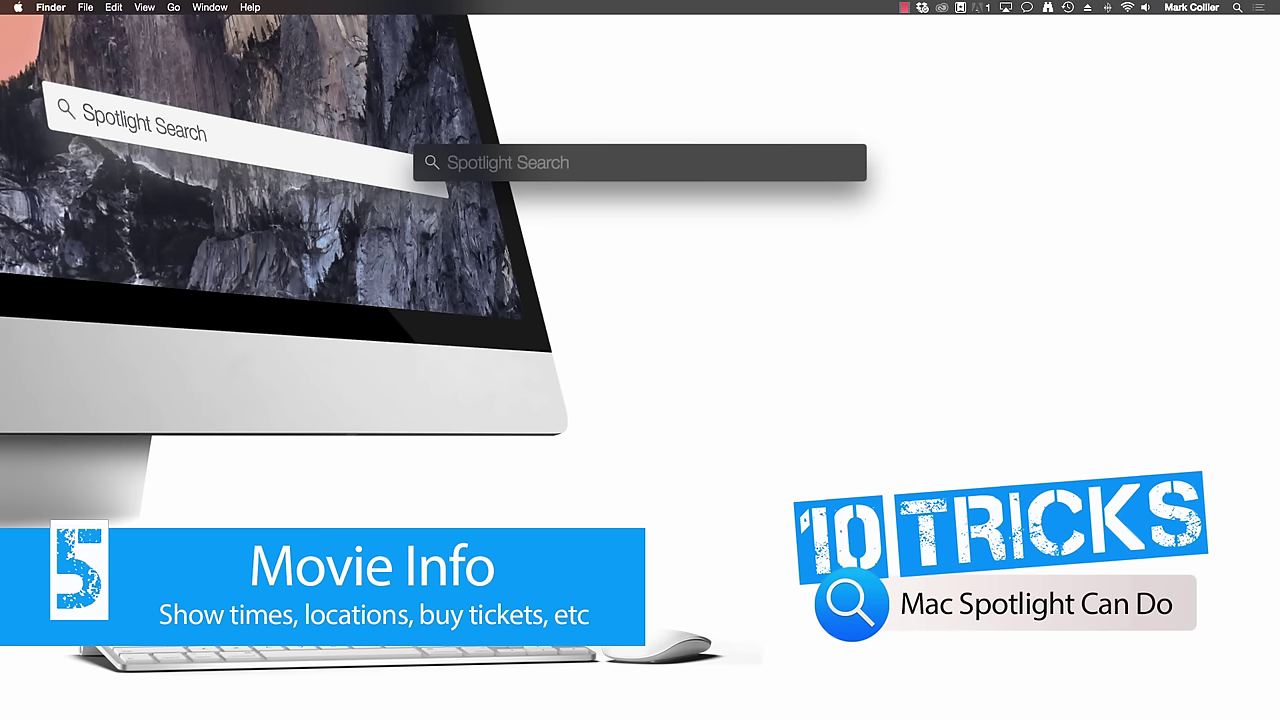
pyautogui.write('mission: impossible')
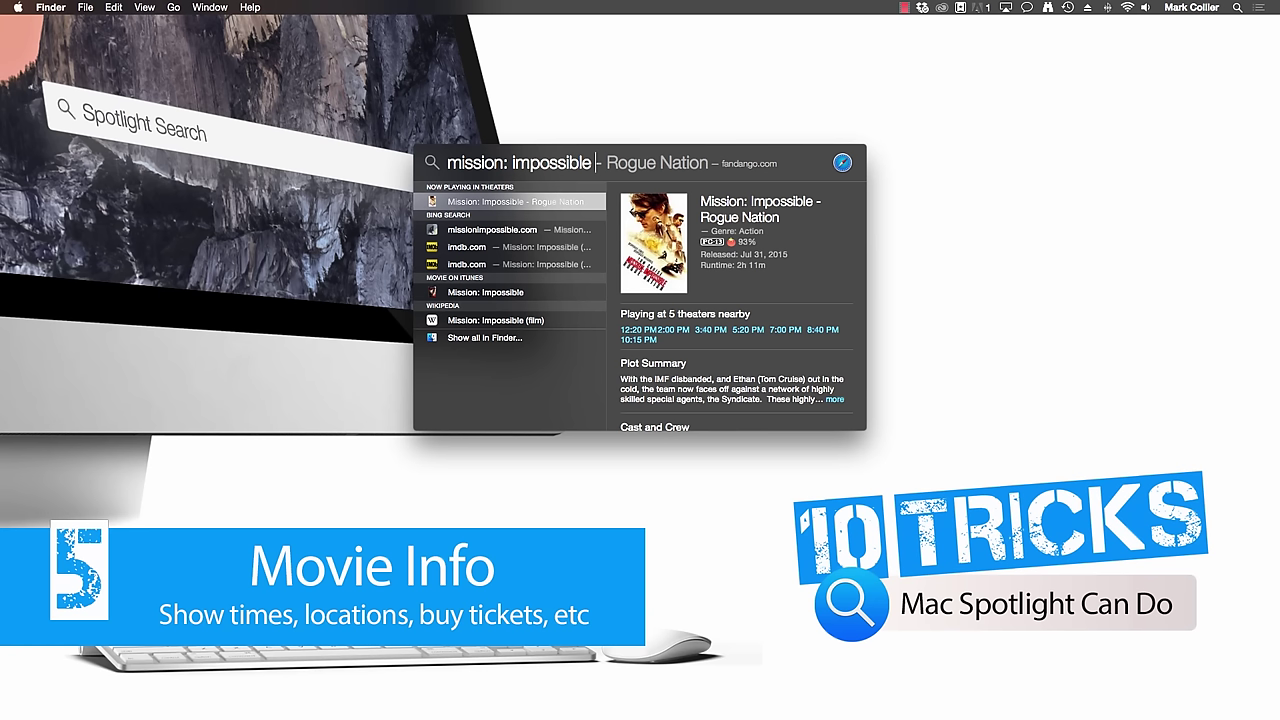
pyautogui.scroll(-3, 726, 376)
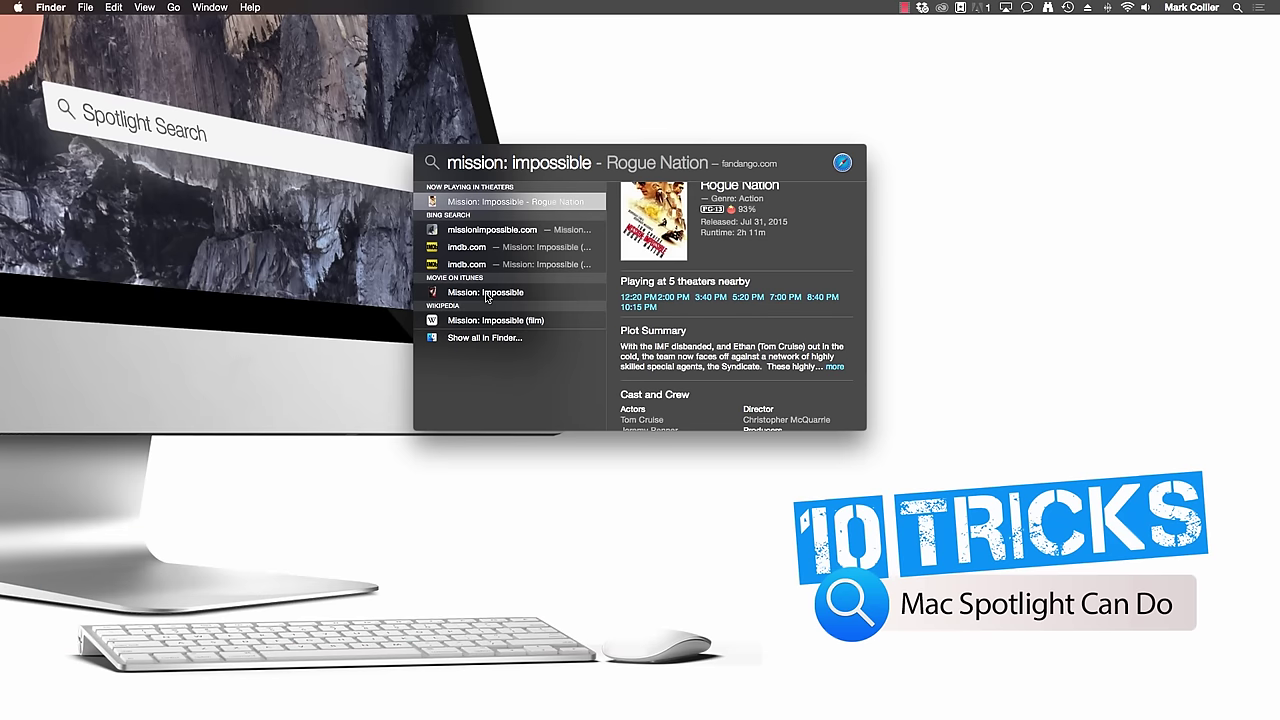
pyautogui.press('Escape')
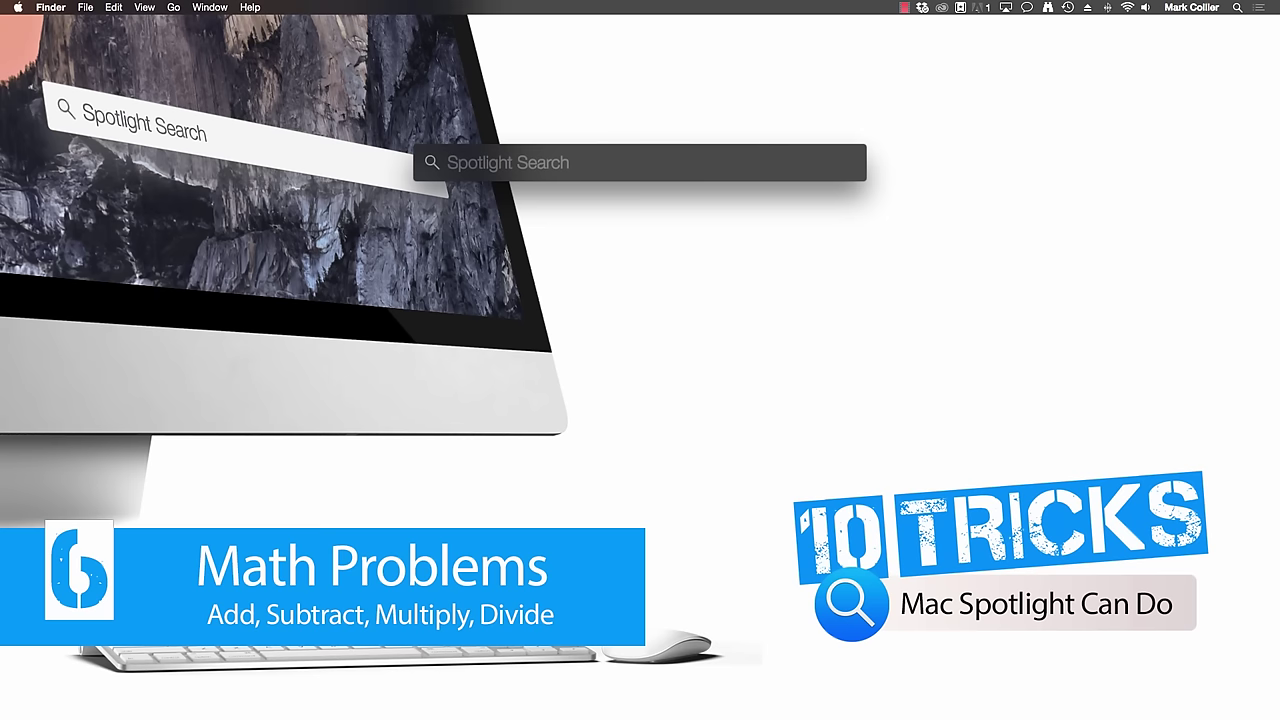
# - Calculate 234.75*.75 in Spotlight to get 176.0625, then clear the query
pyautogui.write('234.7')
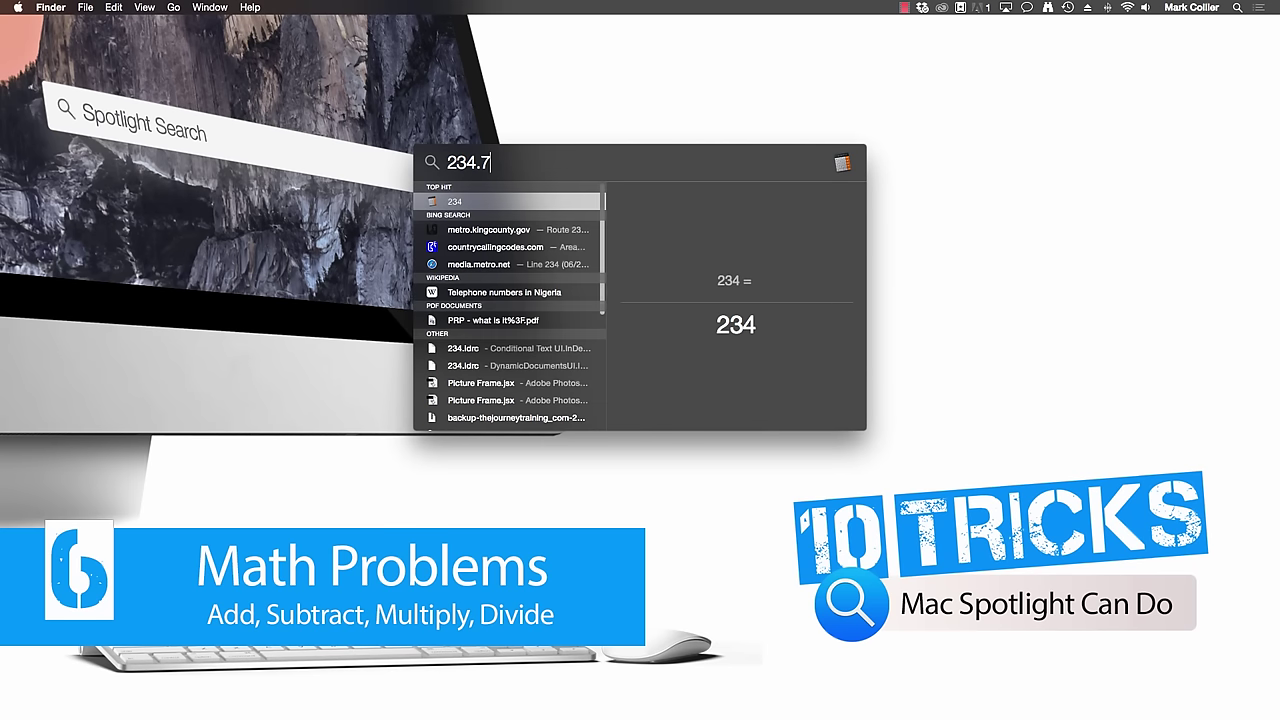
pyautogui.write('5')
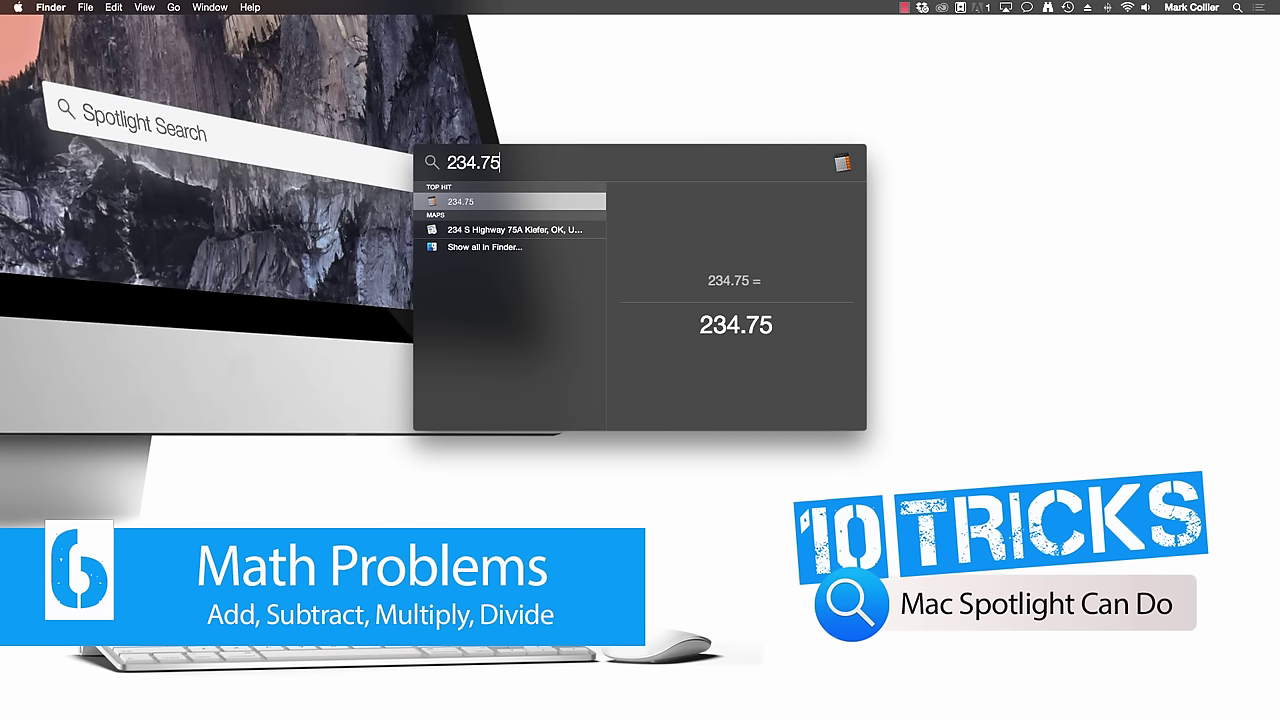
pyautogui.write('*.75')
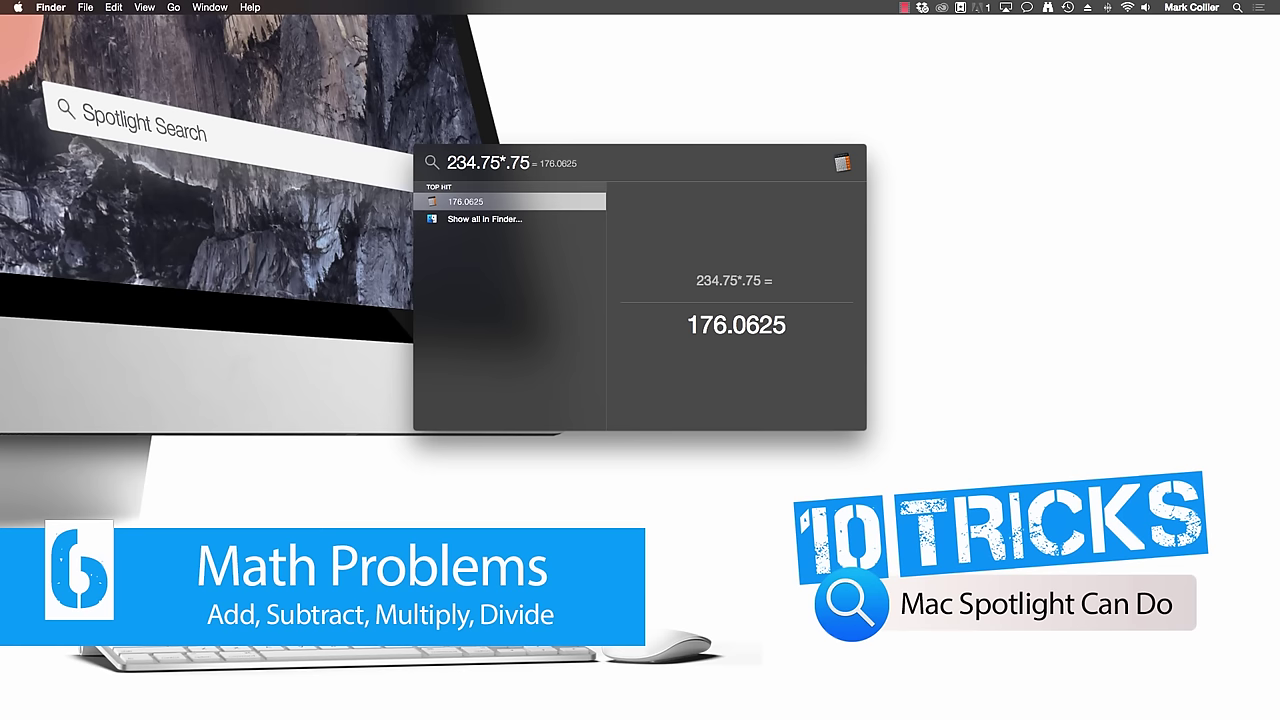
pyautogui.press('Escape')
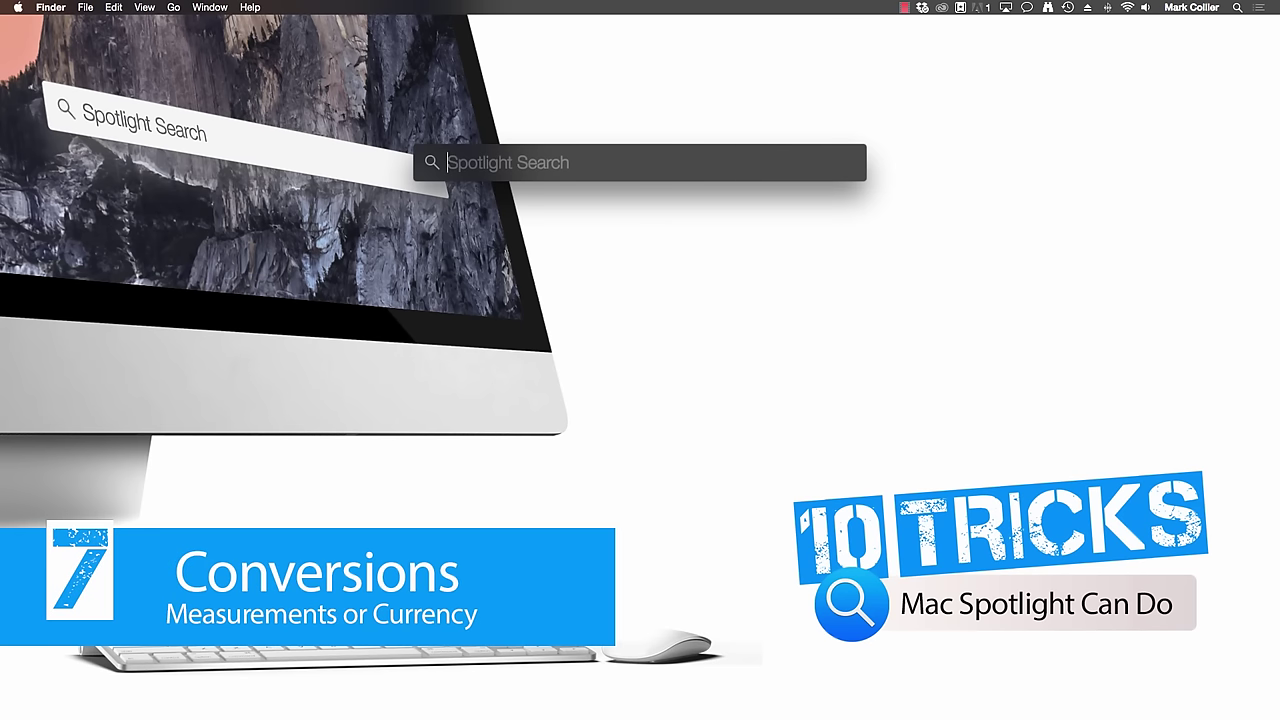
# - Convert $100, 10 gallons and 75 mph (120.7 km/h) in turn, clearing each query
pyautogui.write('$100')
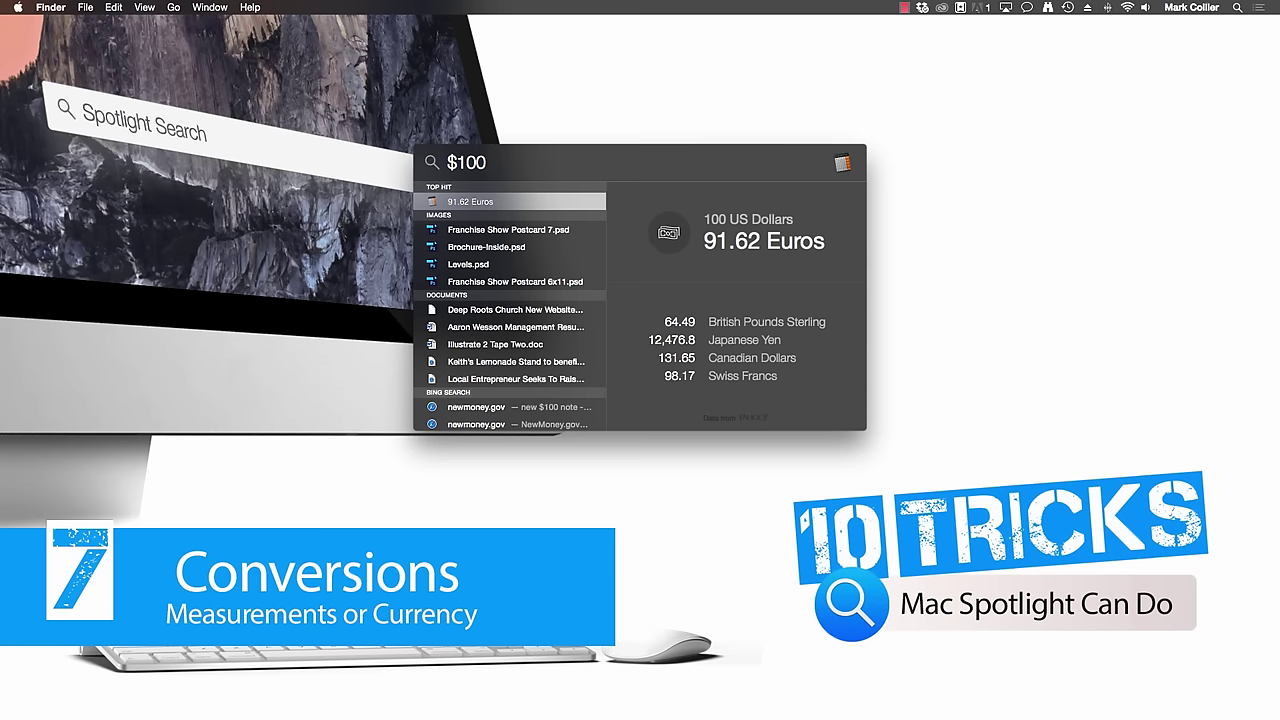
pyautogui.press('Escape')
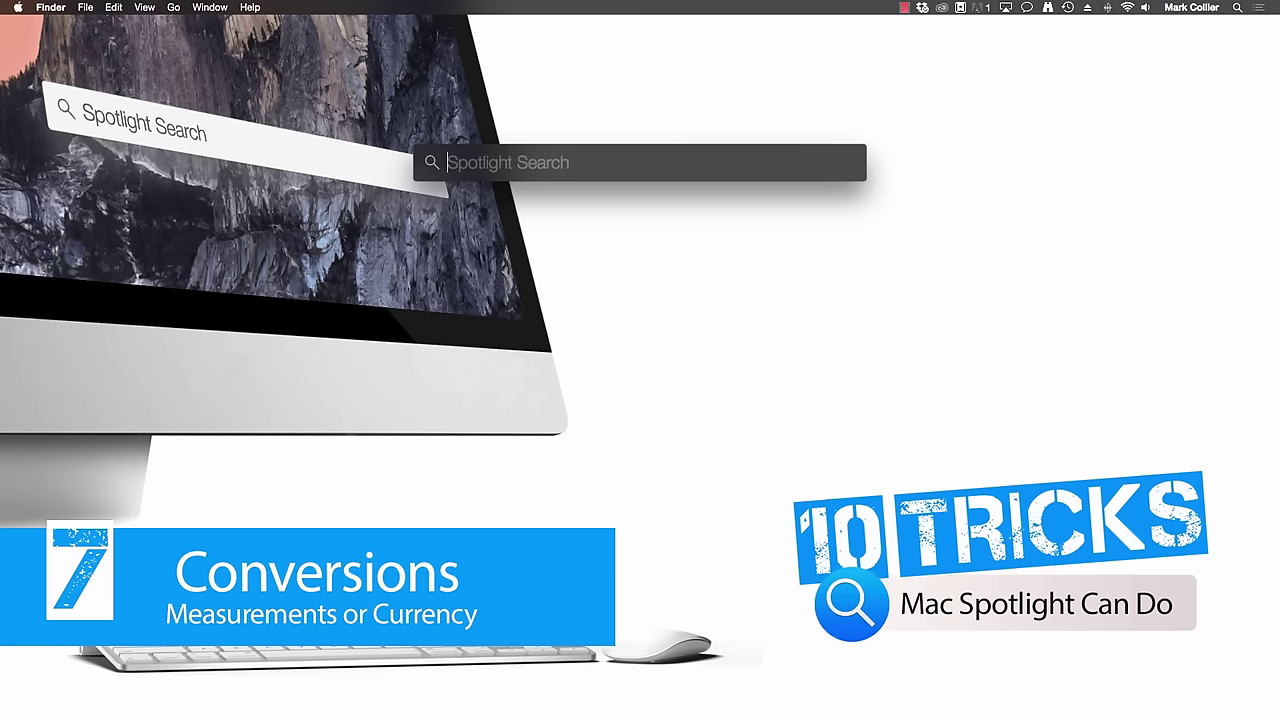
pyautogui.write('10 gallons')
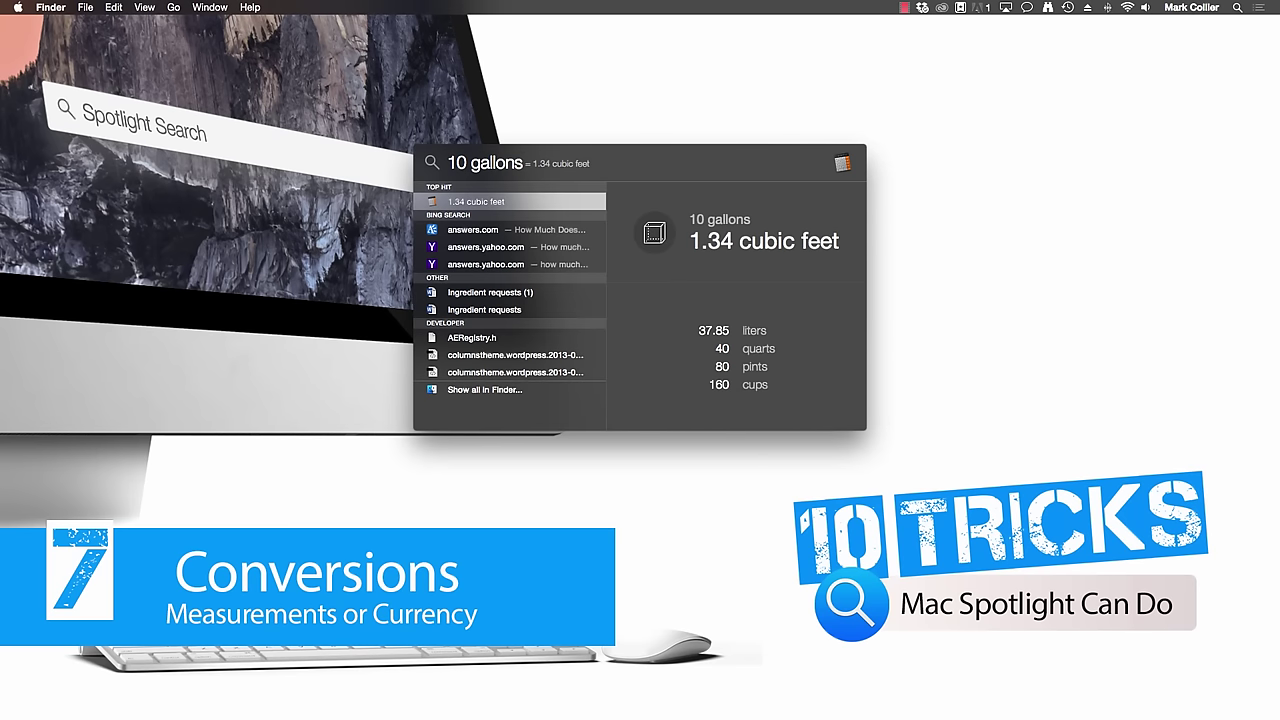
pyautogui.press('Escape')
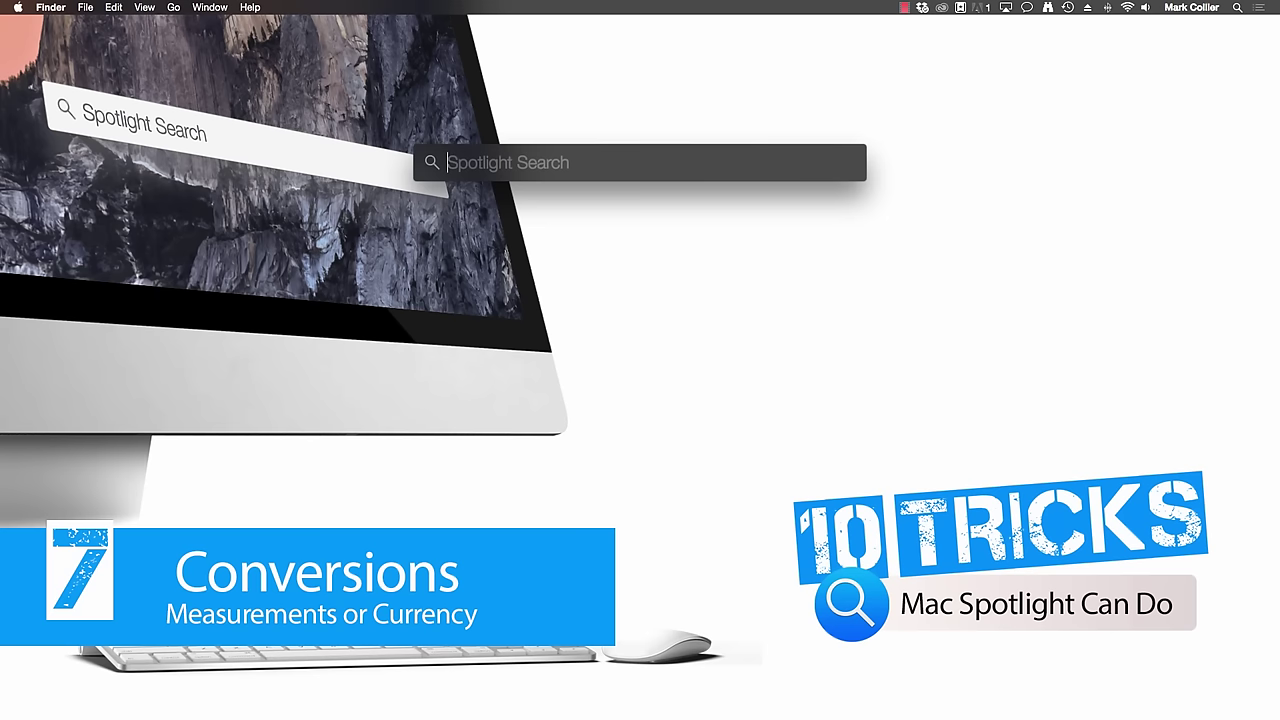
pyautogui.write('75')
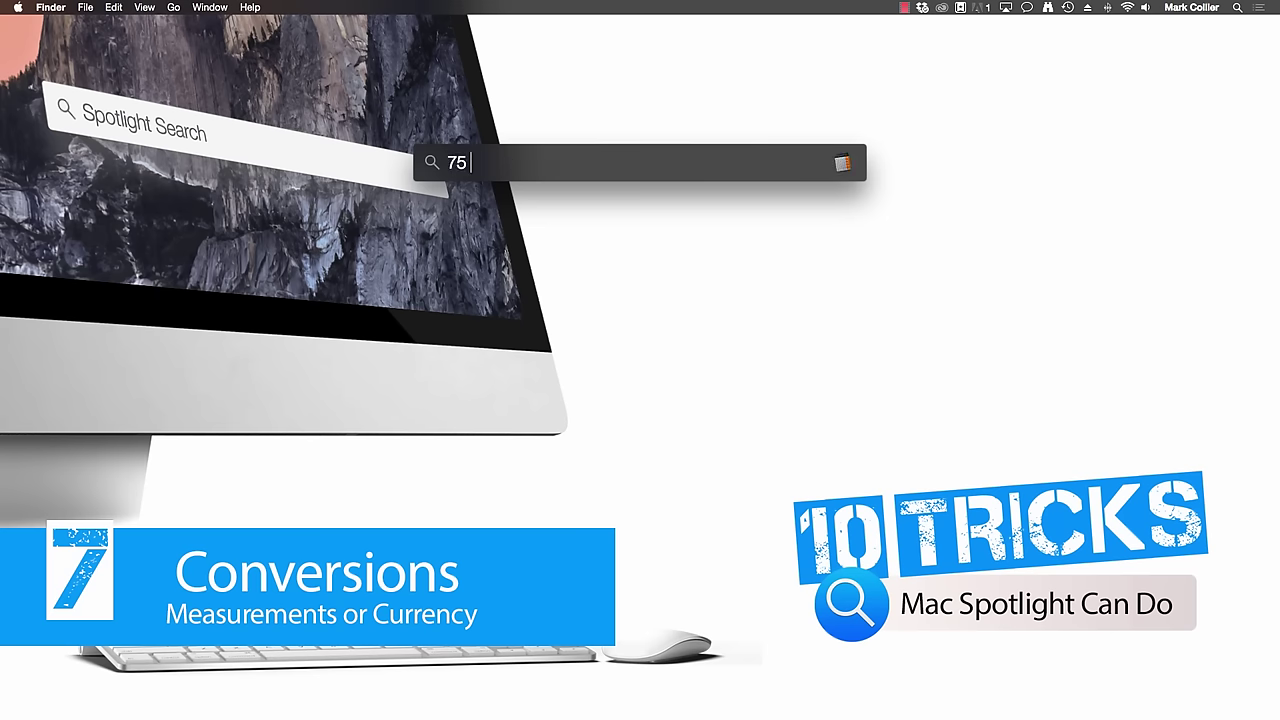
pyautogui.write(' mph')
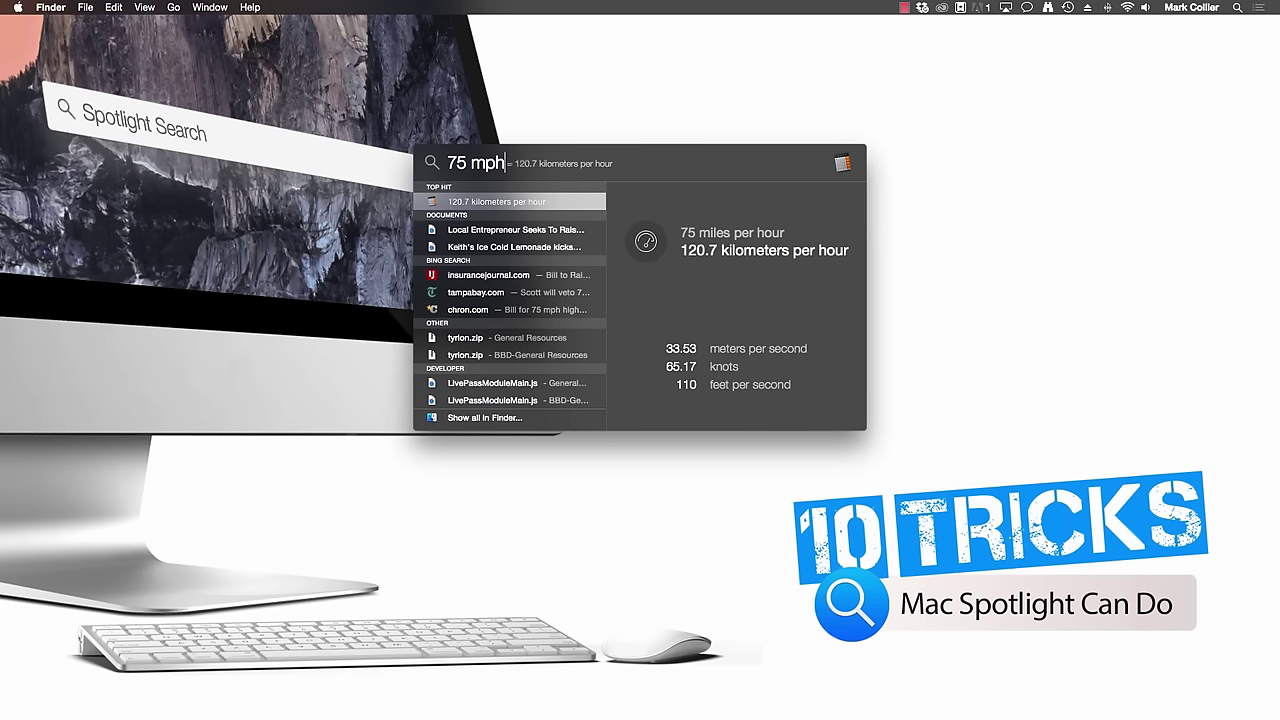
pyautogui.press('Escape')
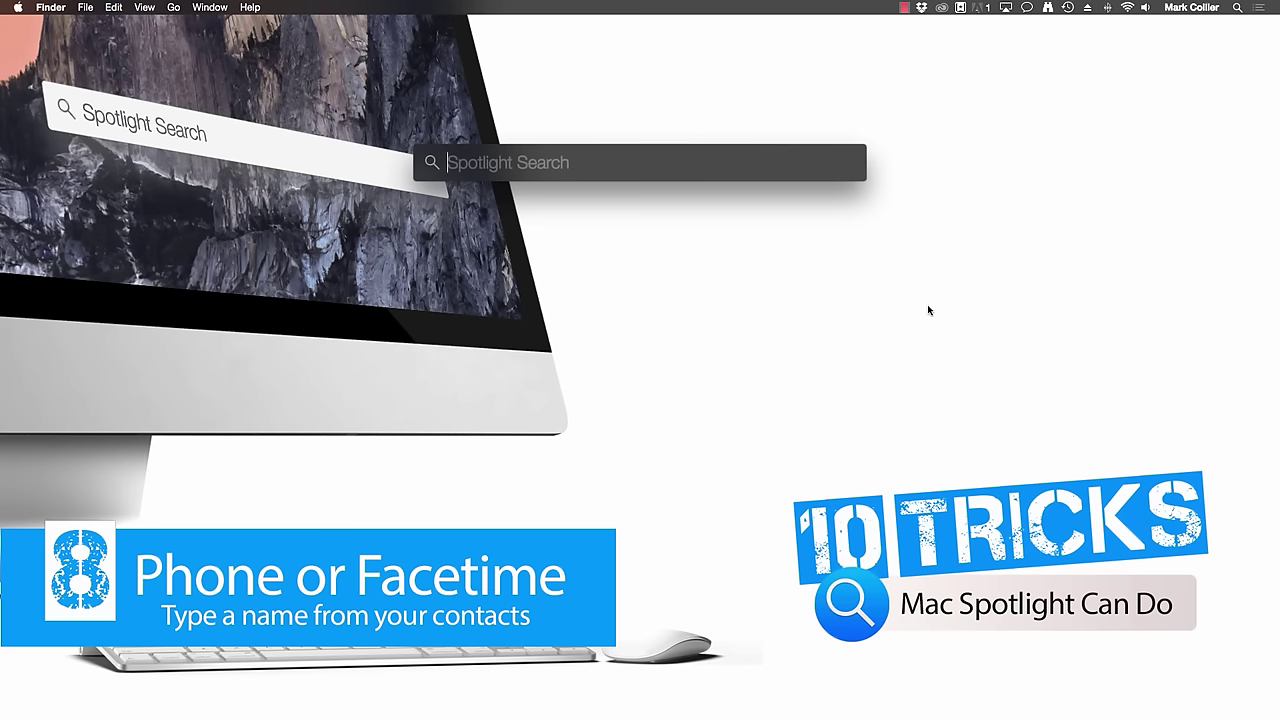
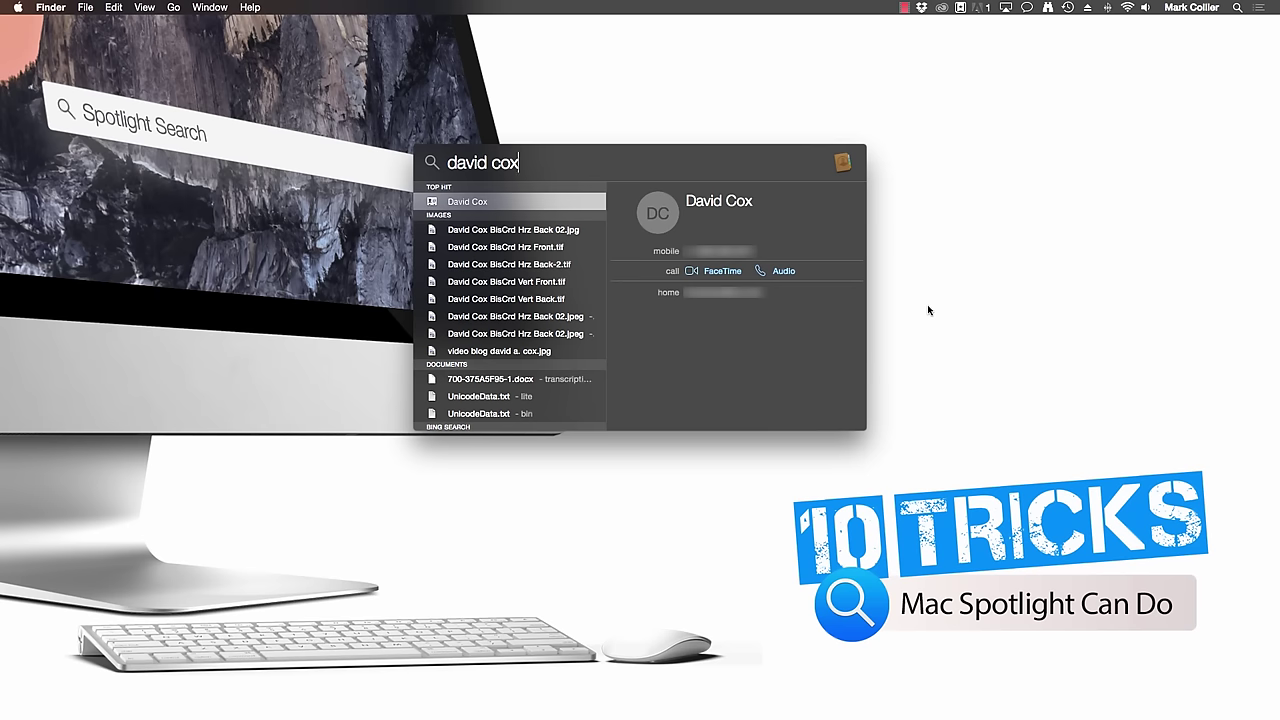
# - Search a contact's name to show their card with FaceTime and audio call options, then clear it
pyautogui.press('Escape')
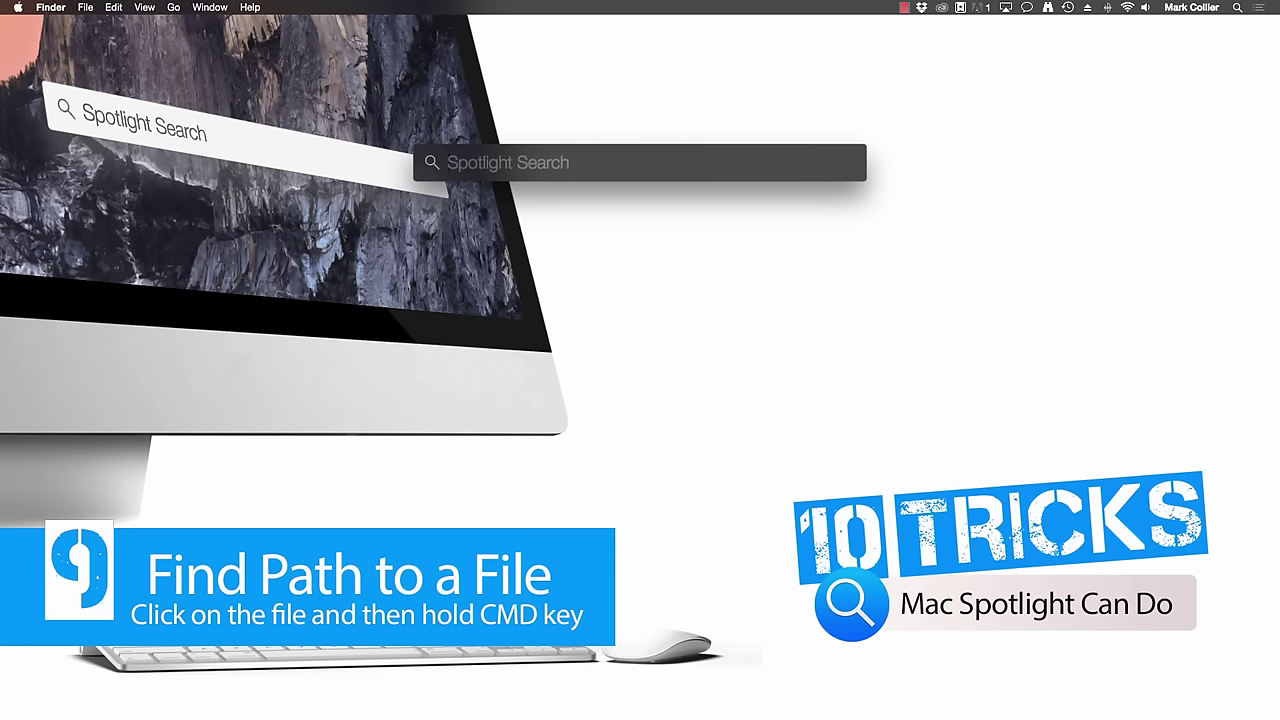
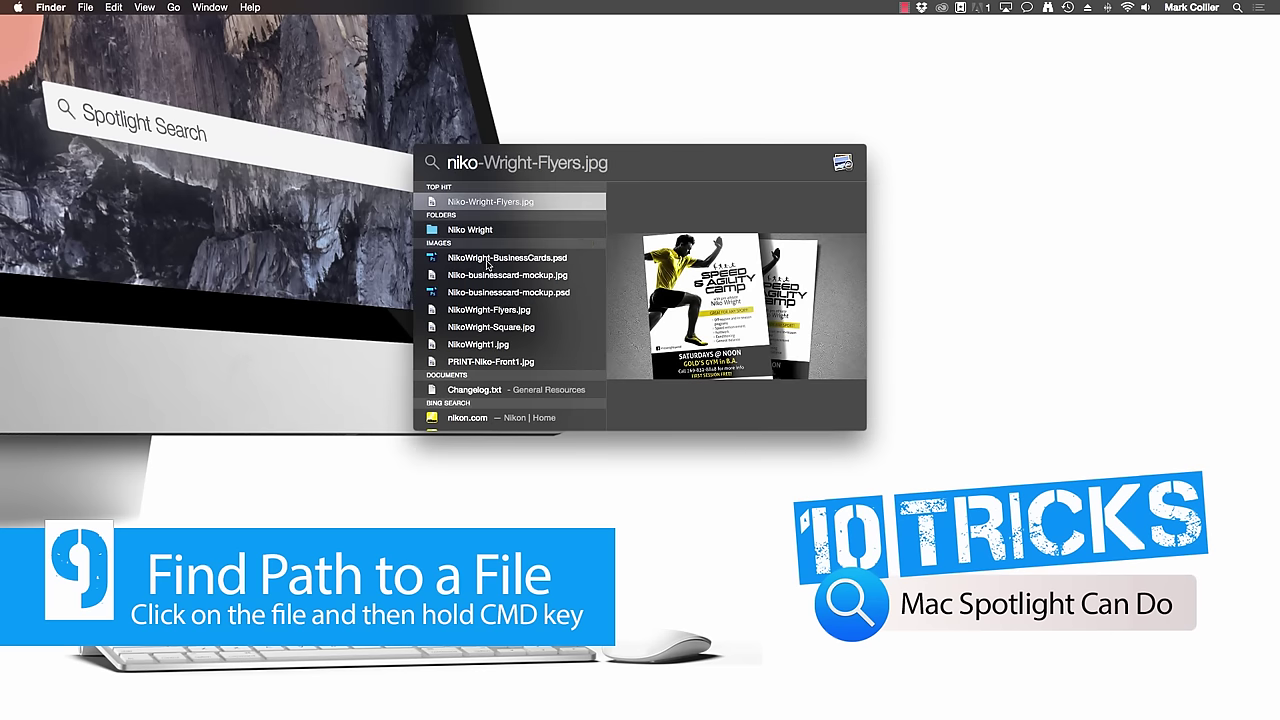
# - Search 'niko', select the business-cards .psd result, show its folder path with Command, then close Spotlight
pyautogui.click(488, 262)
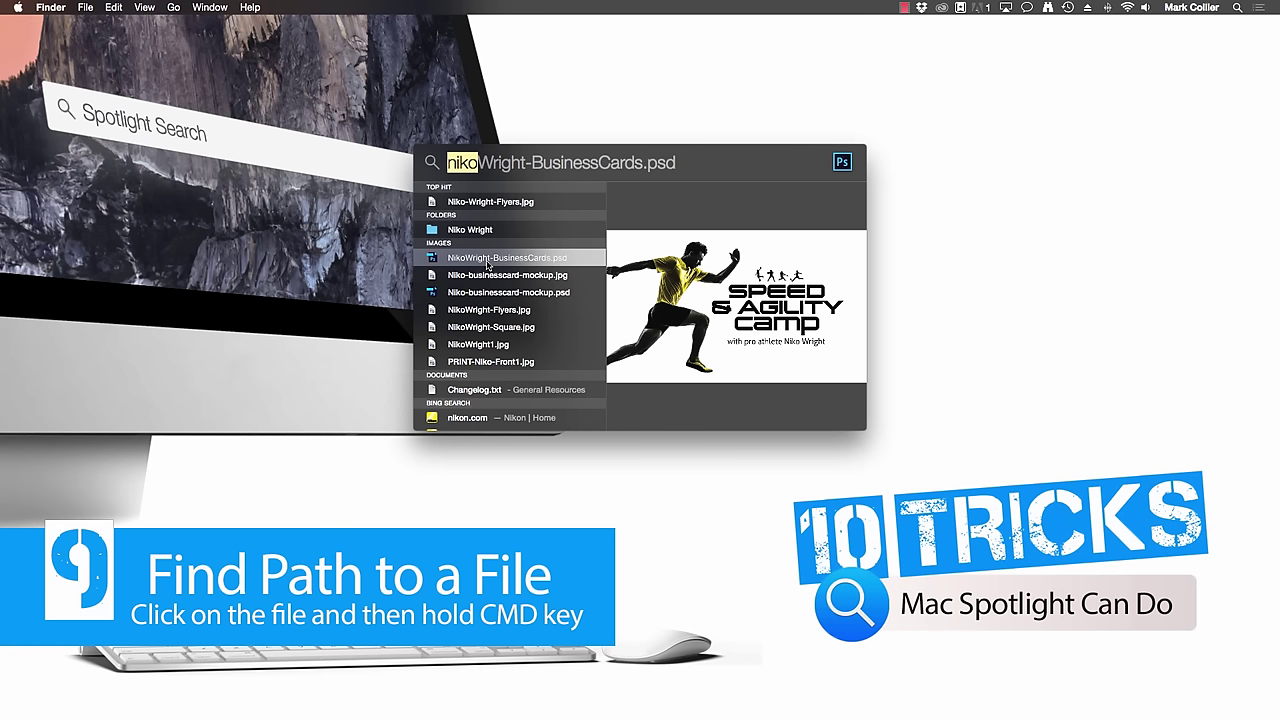
pyautogui.press('super')
pyautogui.press('super')
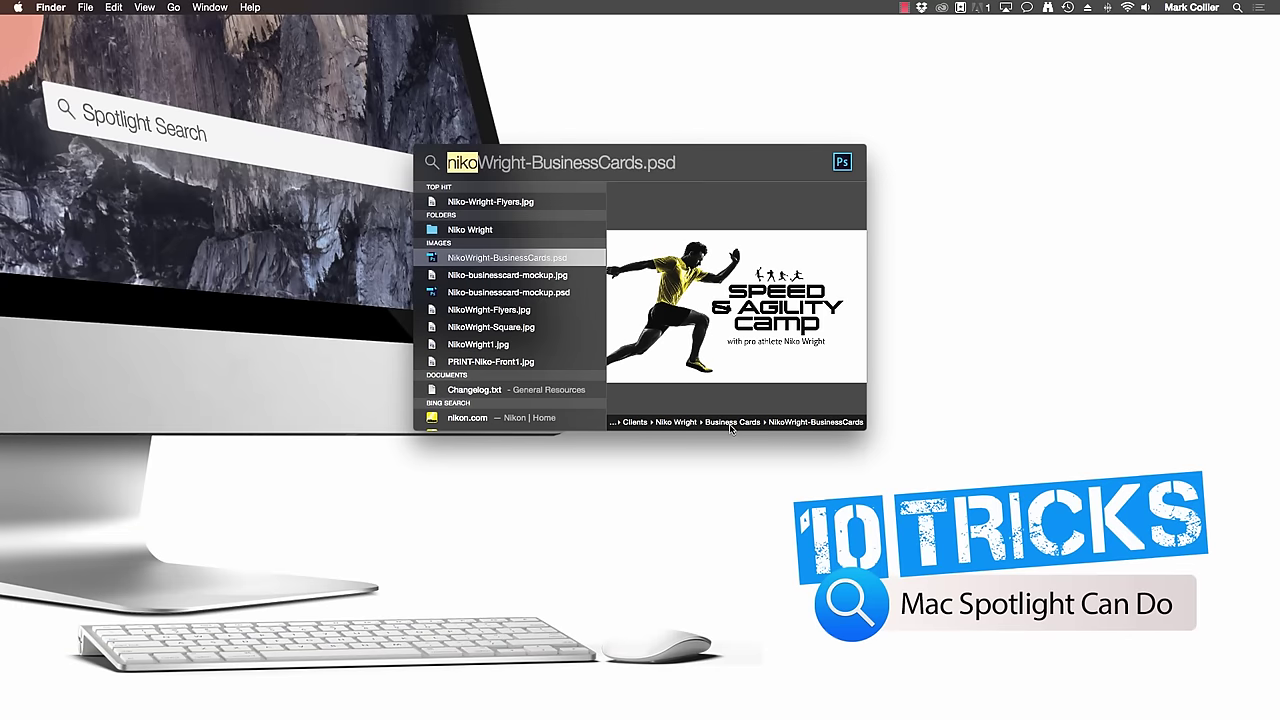
pyautogui.click(1071, 411)
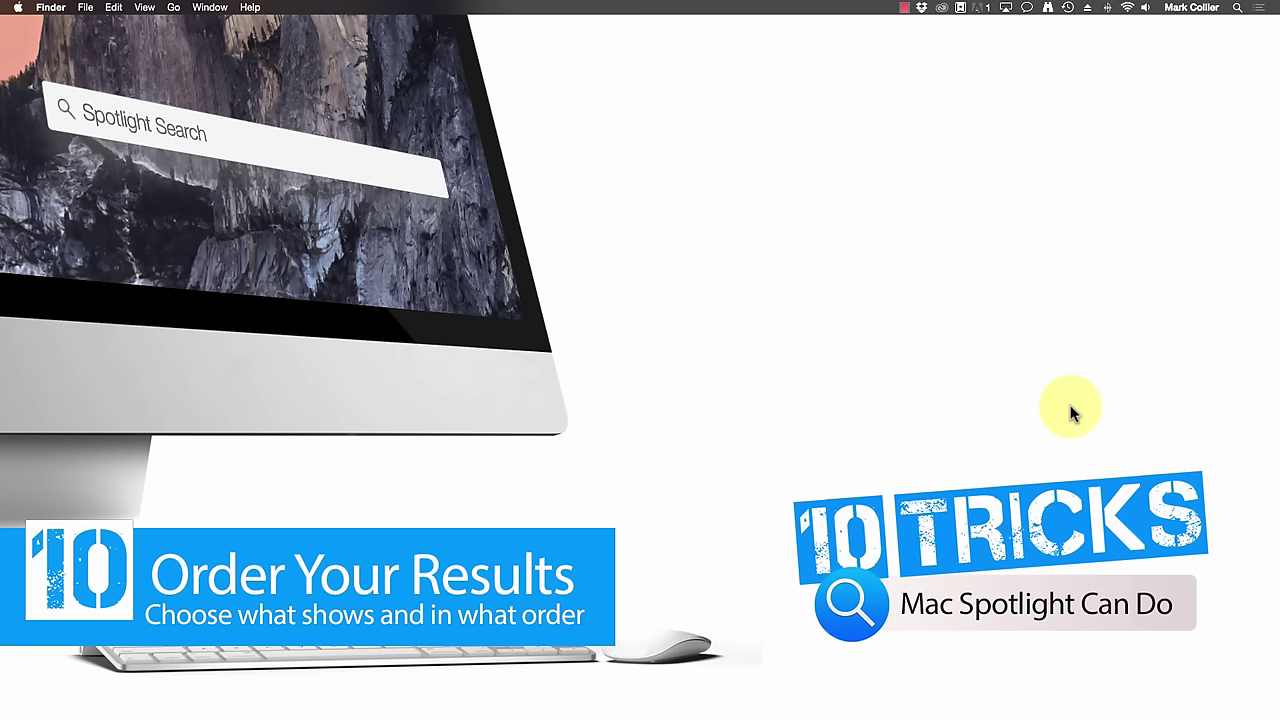
# - Open System Preferences from the Apple menu, go to the Spotlight pane and scroll its Search Results list
pyautogui.click(18, 7)
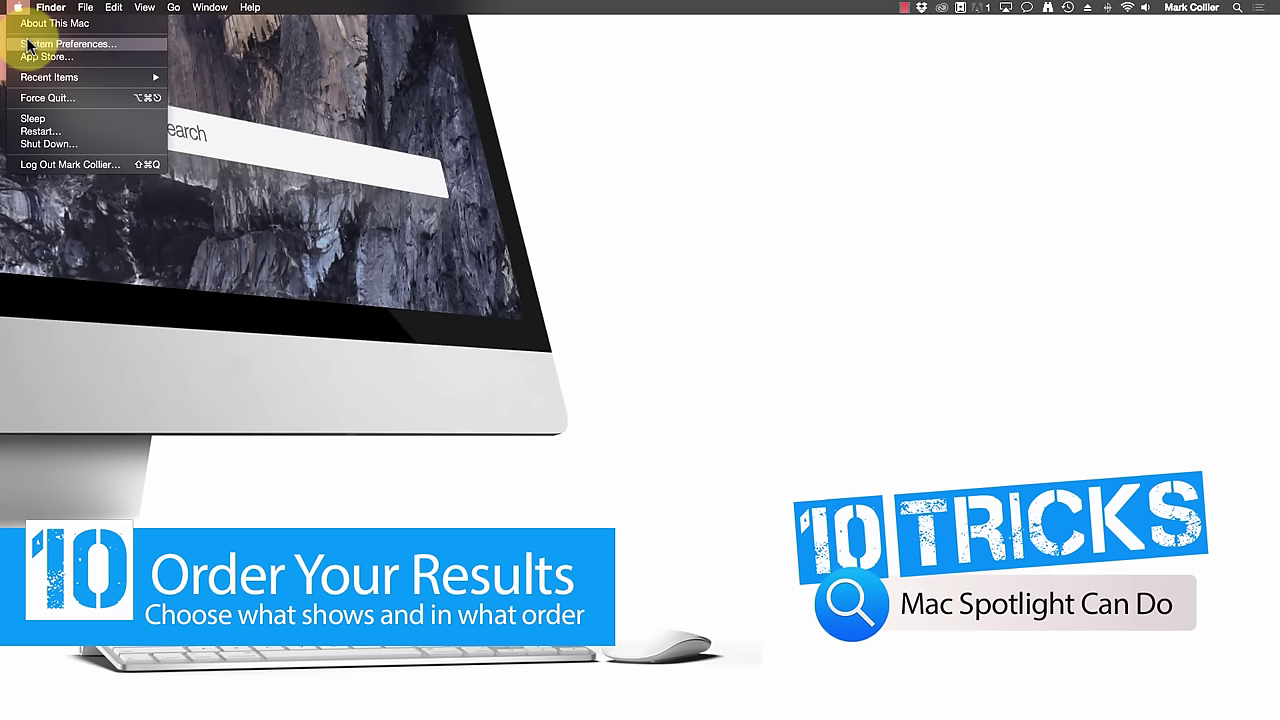
pyautogui.click(28, 45)
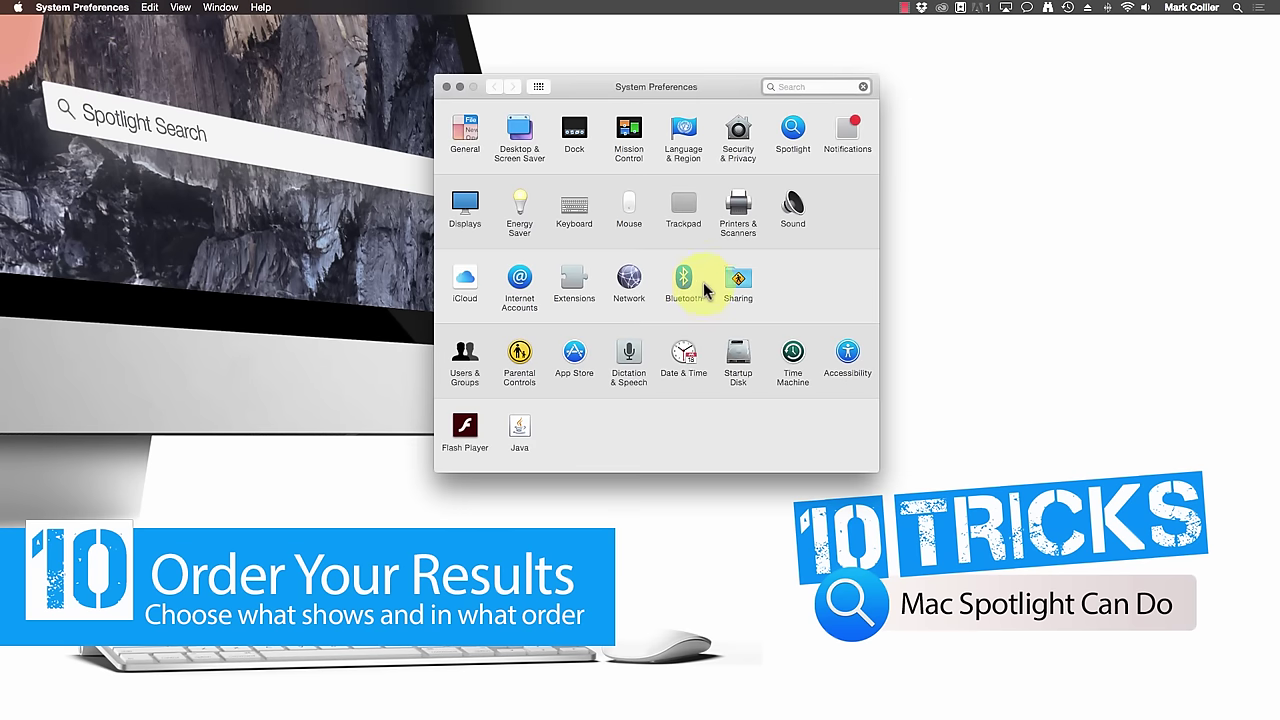
pyautogui.click(792, 134)
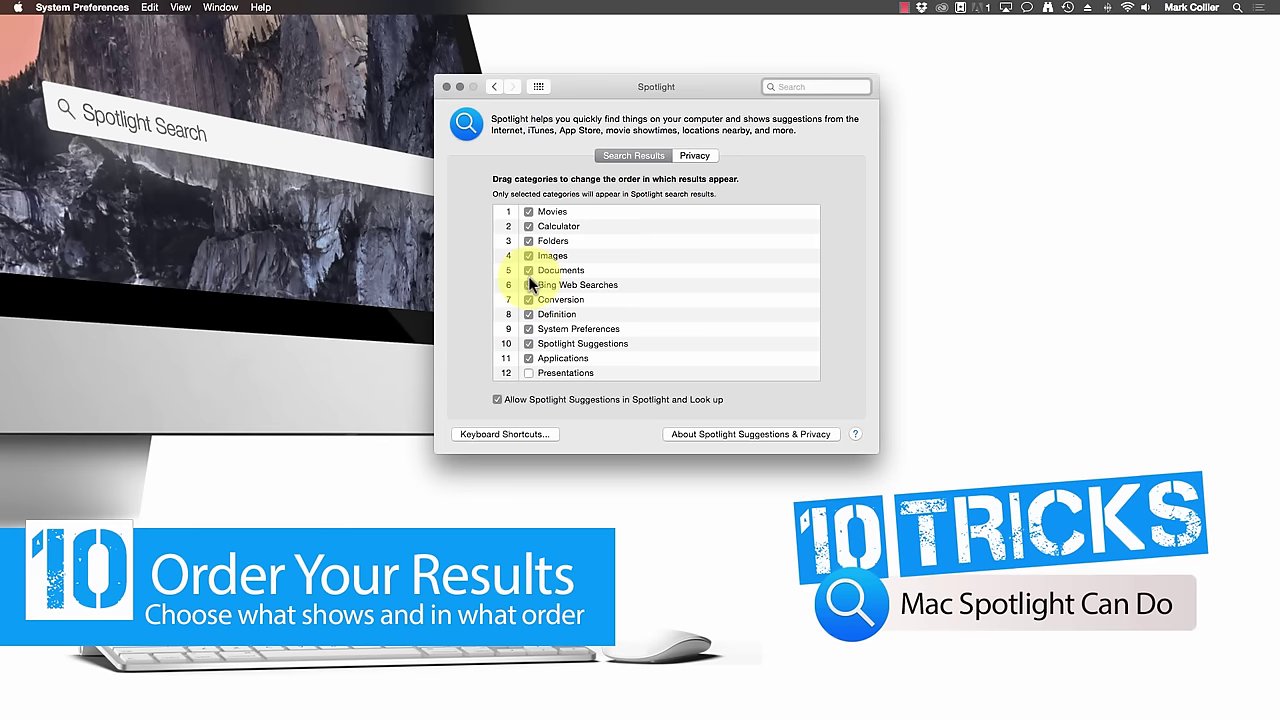
pyautogui.scroll(-5, 630, 345)
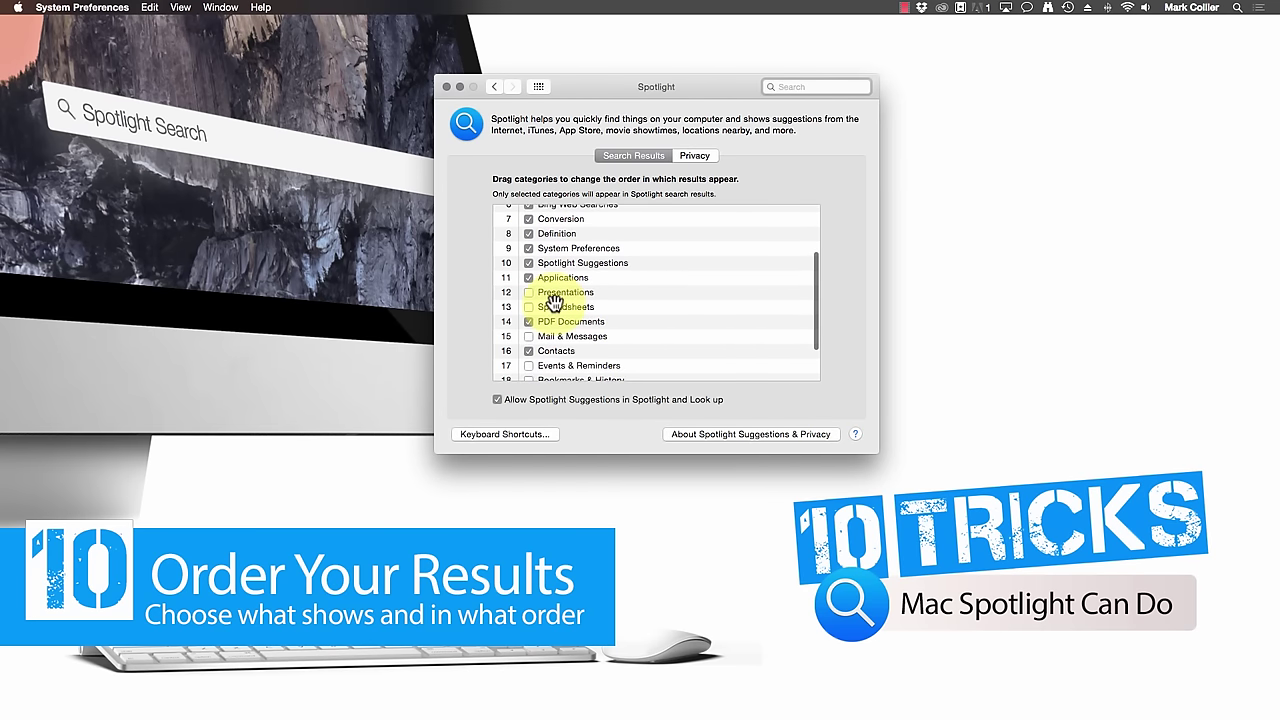
pyautogui.scroll(5, 655, 303)
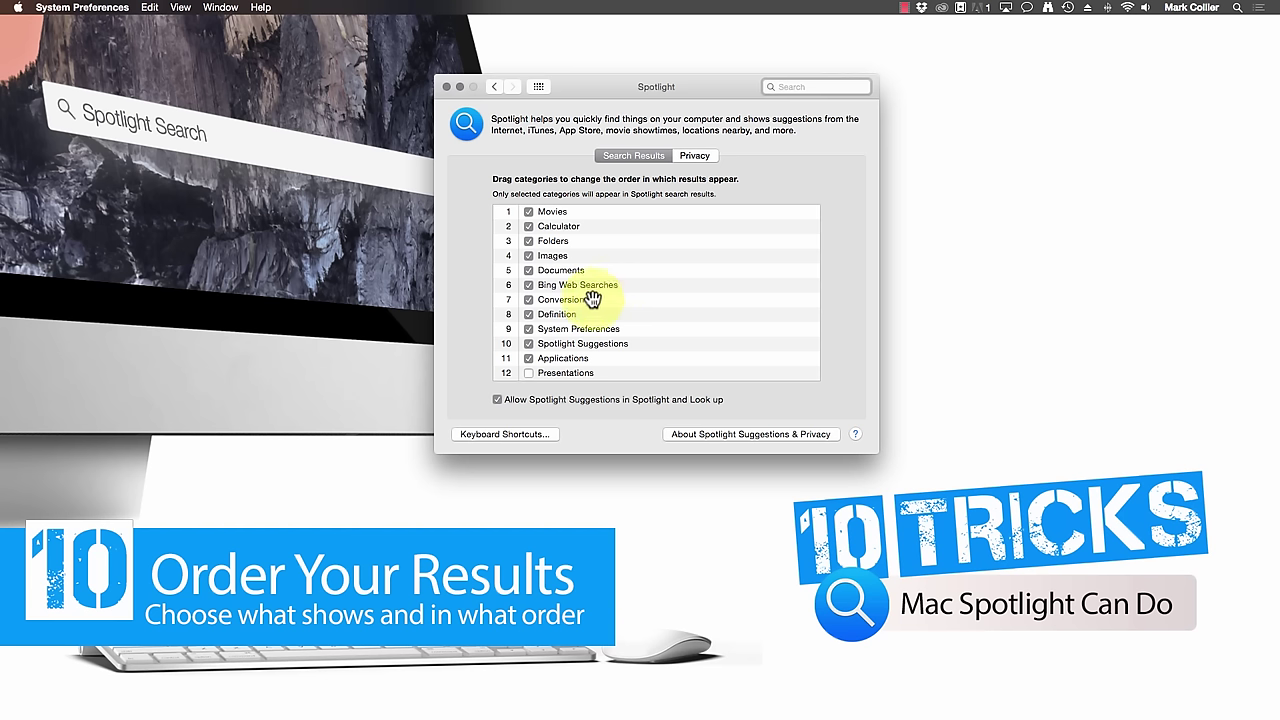
# - Drag Conversion above Images and move Bing Web Searches to the top of the list
pyautogui.moveTo(557, 300); pyautogui.dragTo(557, 250)
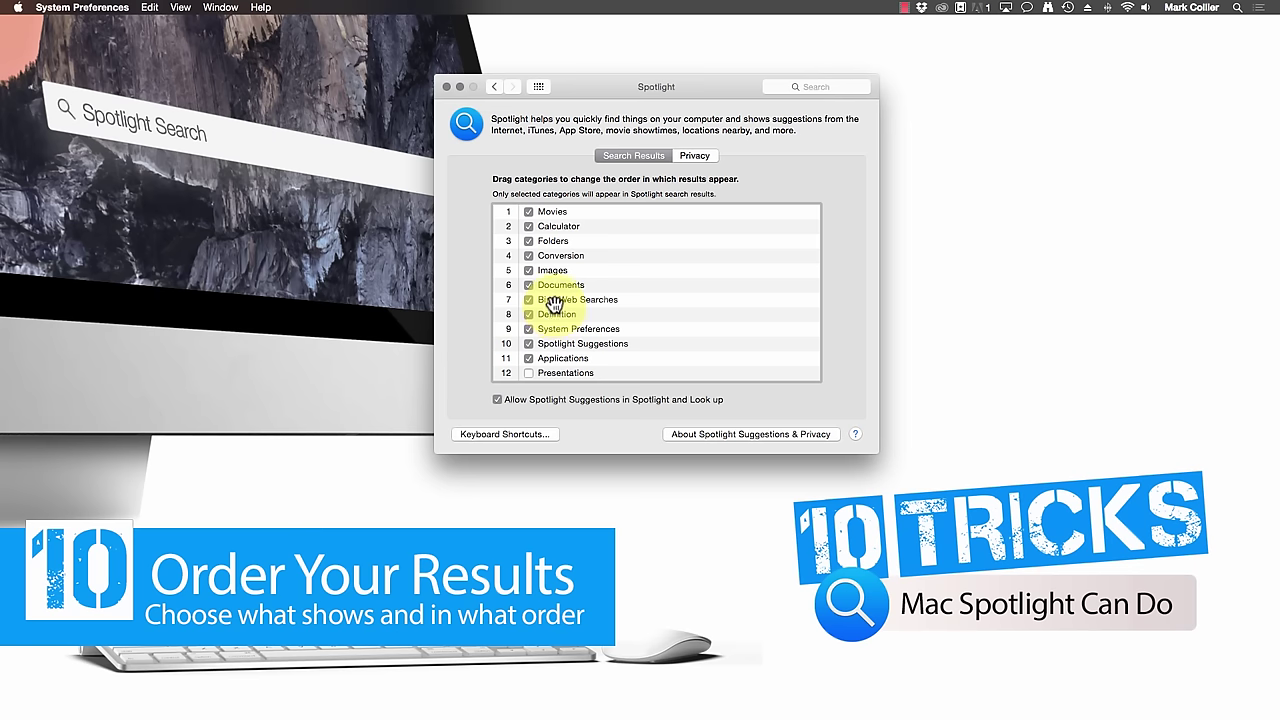
pyautogui.moveTo(553, 303); pyautogui.dragTo(553, 212)
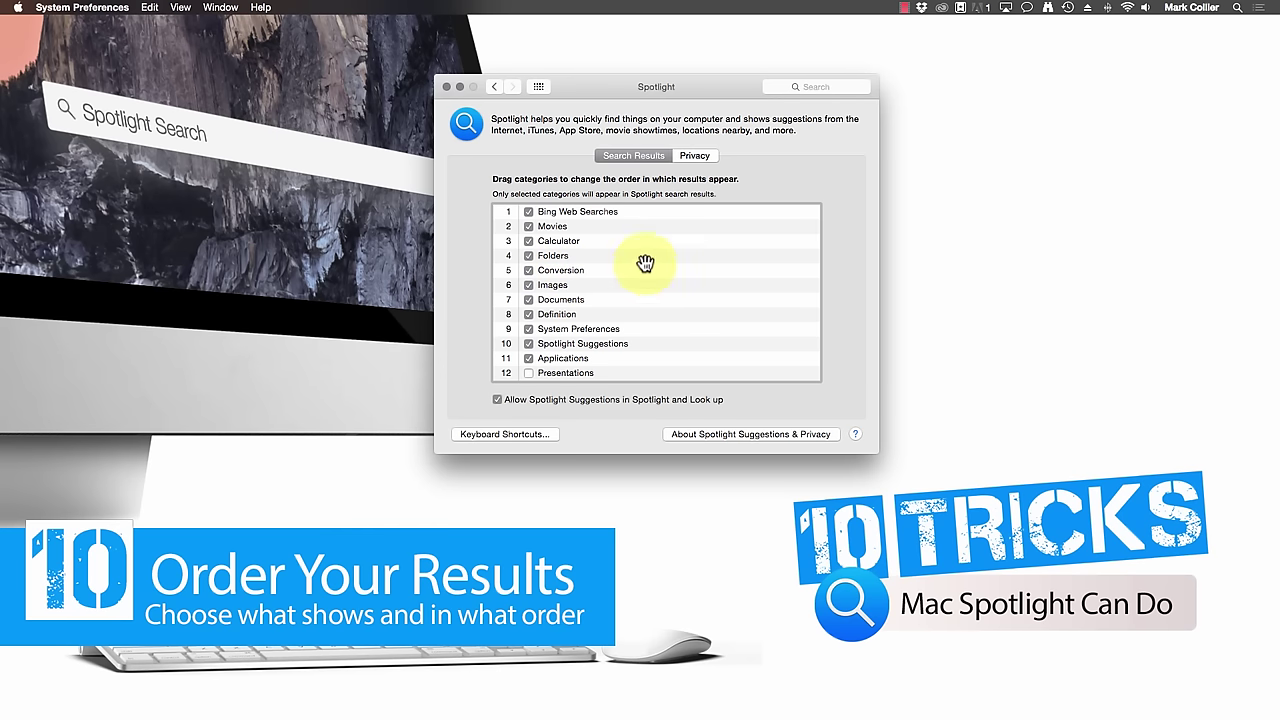
# - Switch the Spotlight pane to Privacy, showing the empty list of excluded locations
pyautogui.click(694, 158)
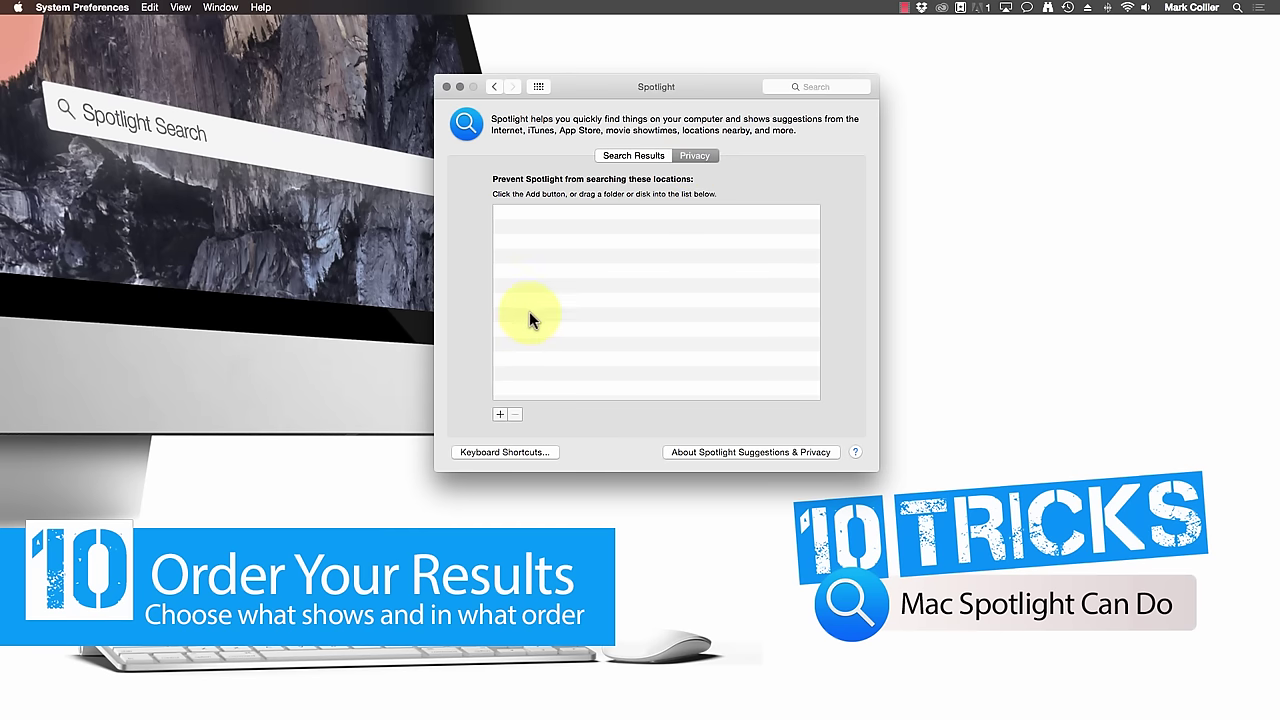